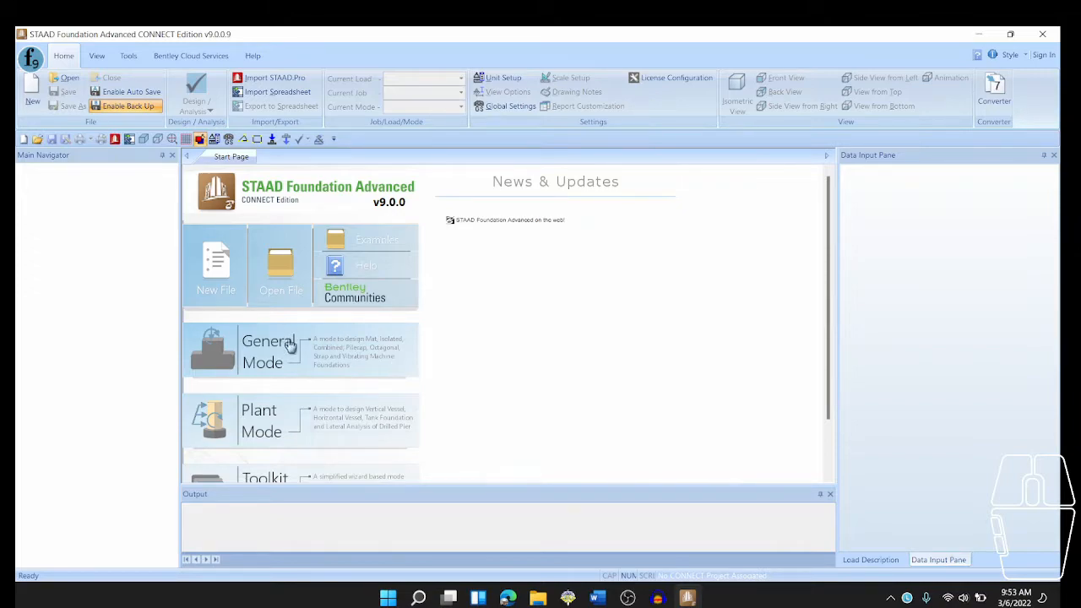
- Review the General, Plant and Toolkit mode options on the start page
{"action": "scroll", "coordinate": [260, 338], "scroll_direction": "down", "scroll_amount": 1}
{"action": "scroll", "coordinate": [304, 410], "scroll_direction": "down", "scroll_amount": 1}
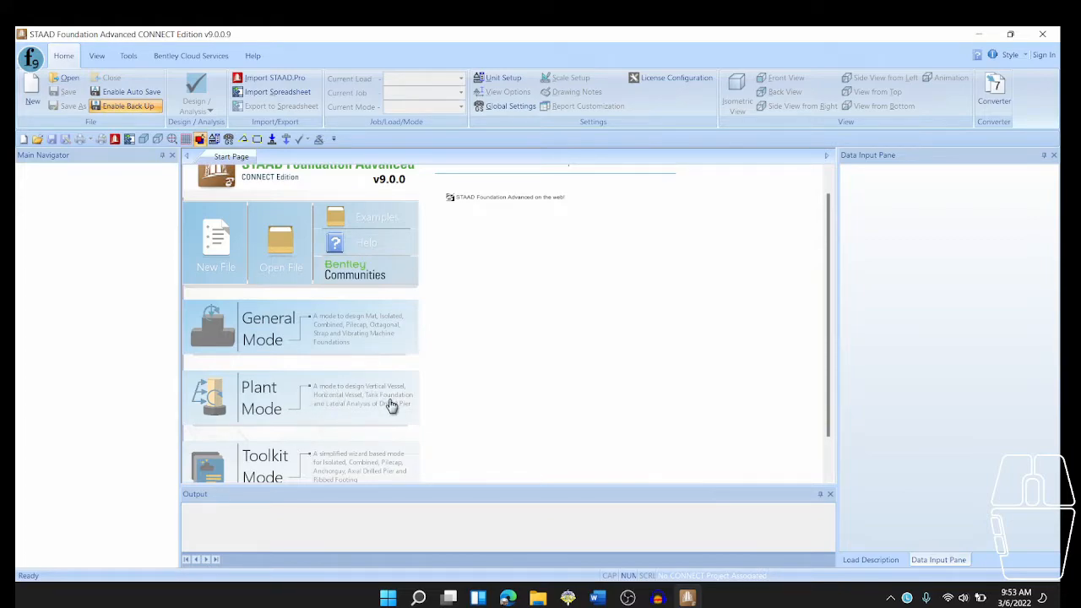
{"action": "scroll", "coordinate": [393, 406], "scroll_direction": "up", "scroll_amount": 1}
{"action": "scroll", "coordinate": [385, 405], "scroll_direction": "up", "scroll_amount": 1}
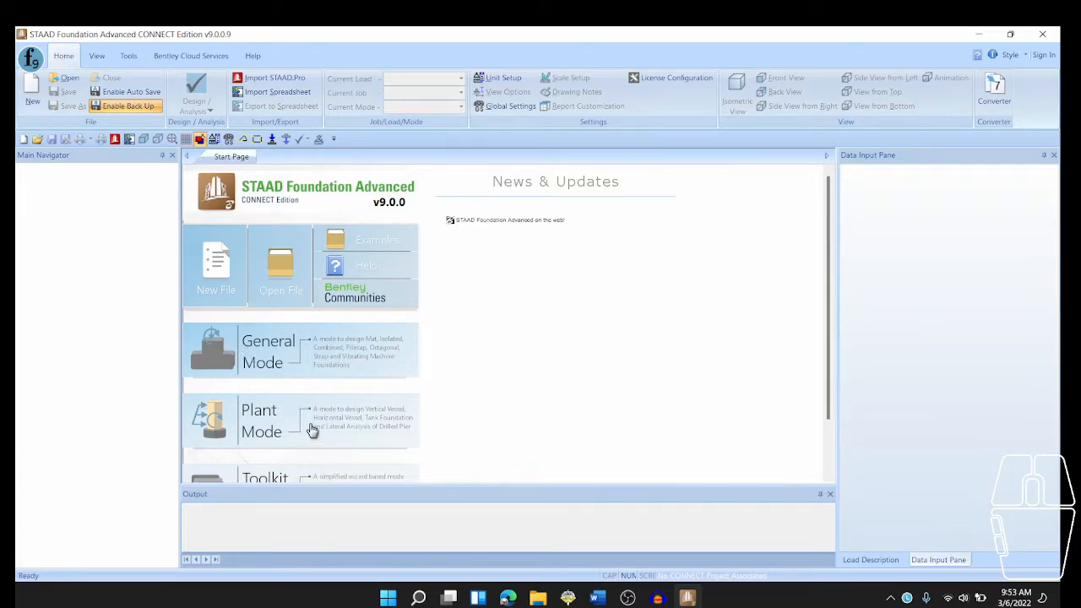
{"action": "scroll", "coordinate": [311, 428], "scroll_direction": "down", "scroll_amount": 1}
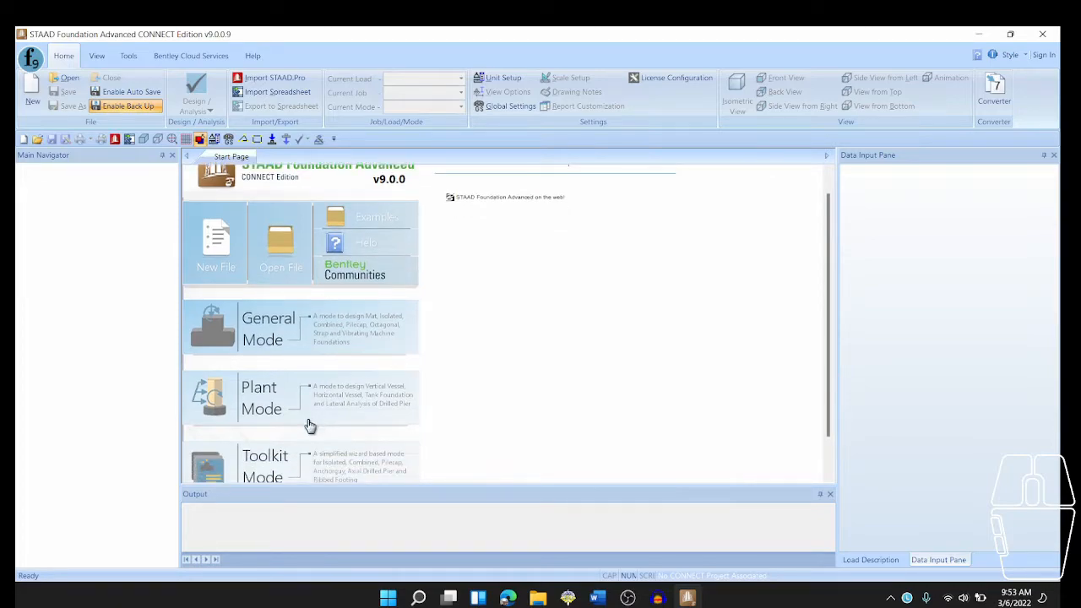
{"action": "scroll", "coordinate": [306, 425], "scroll_direction": "down", "scroll_amount": 1}
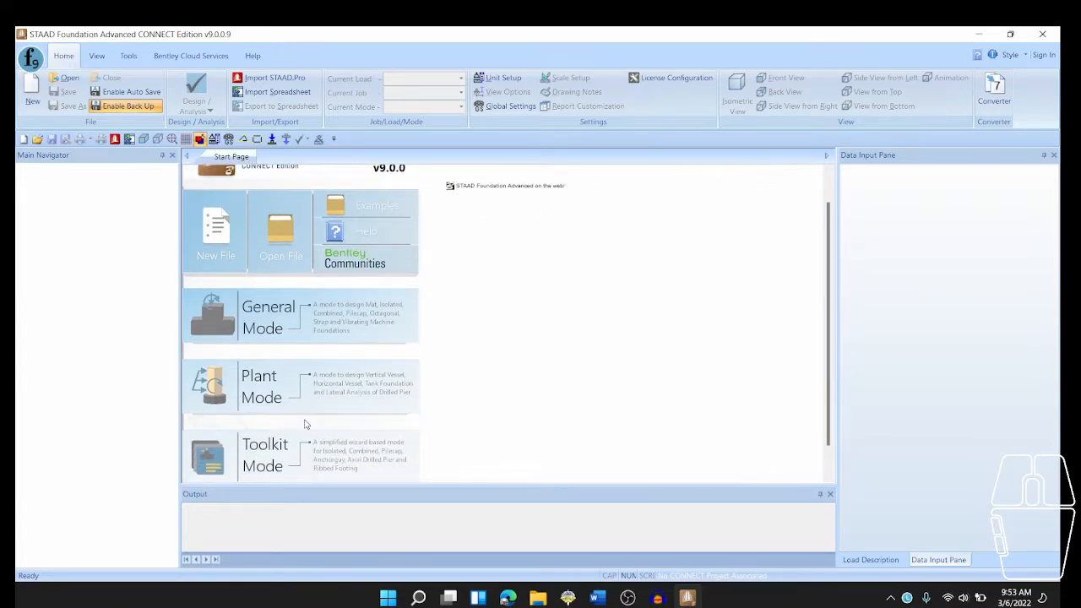
{"action": "scroll", "coordinate": [306, 424], "scroll_direction": "down", "scroll_amount": 1}
{"action": "scroll", "coordinate": [308, 423], "scroll_direction": "down", "scroll_amount": 1}
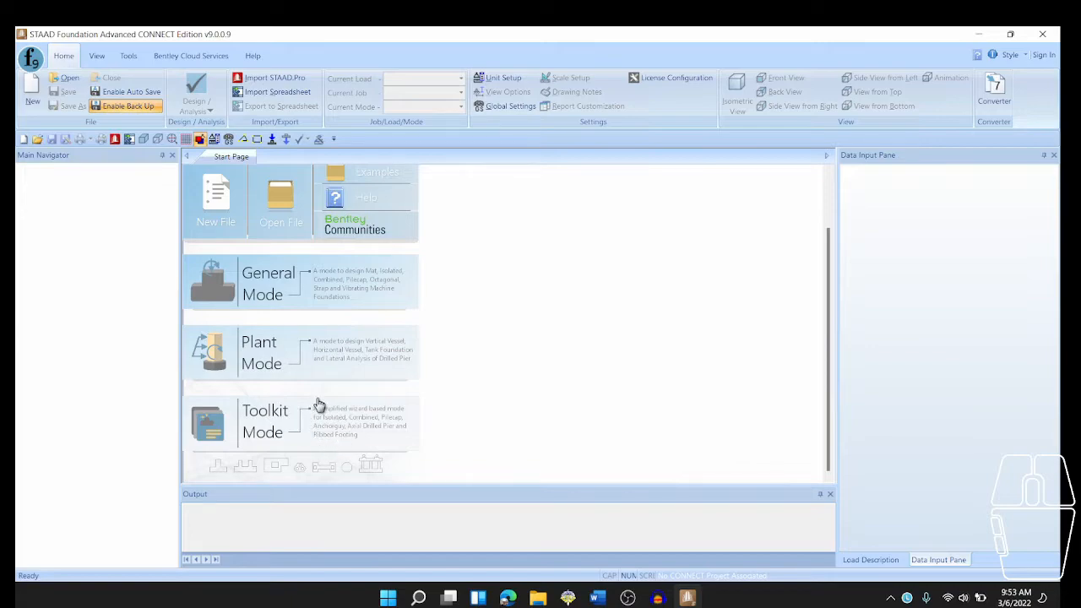
{"action": "scroll", "coordinate": [318, 405], "scroll_direction": "up", "scroll_amount": 2}
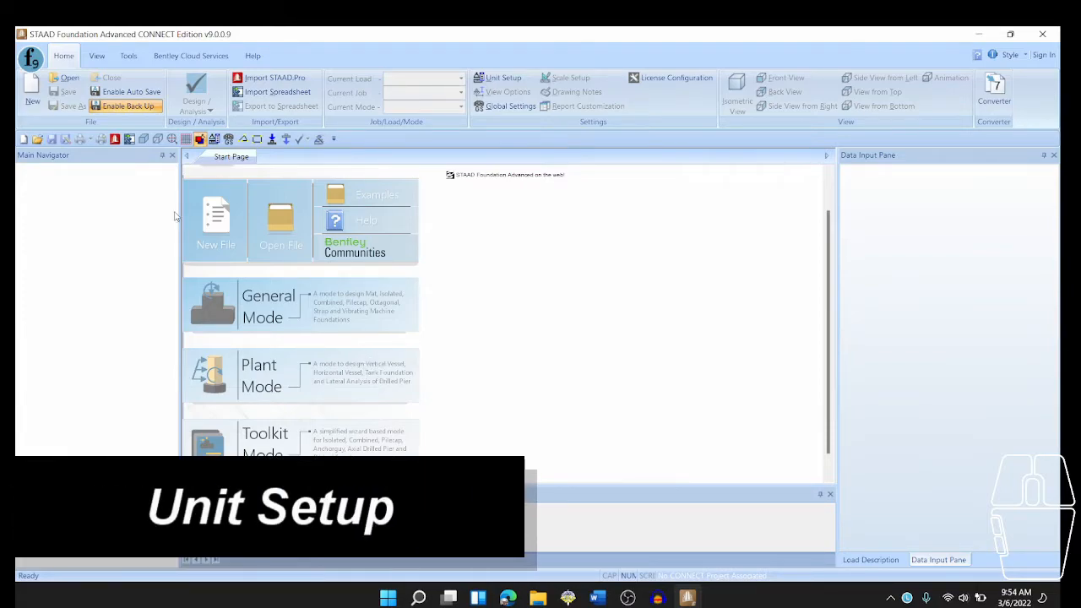
- Save the current units as the SI default in the unit setup and start a new General Mode project
{"action": "left_click", "coordinate": [490, 80]}
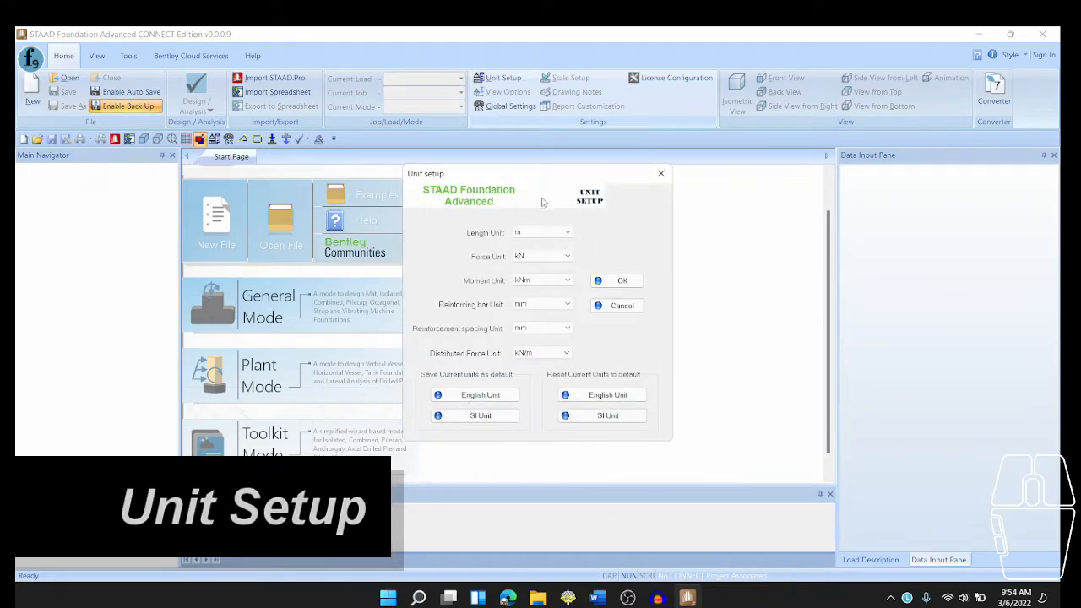
{"action": "left_click", "coordinate": [509, 418]}
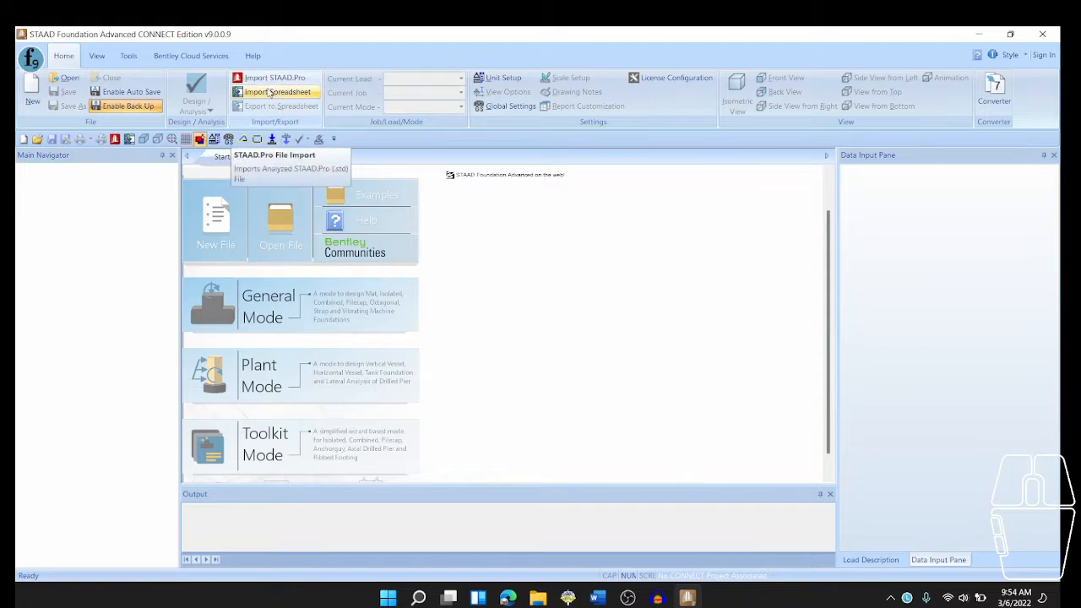
{"action": "left_click", "coordinate": [264, 307]}
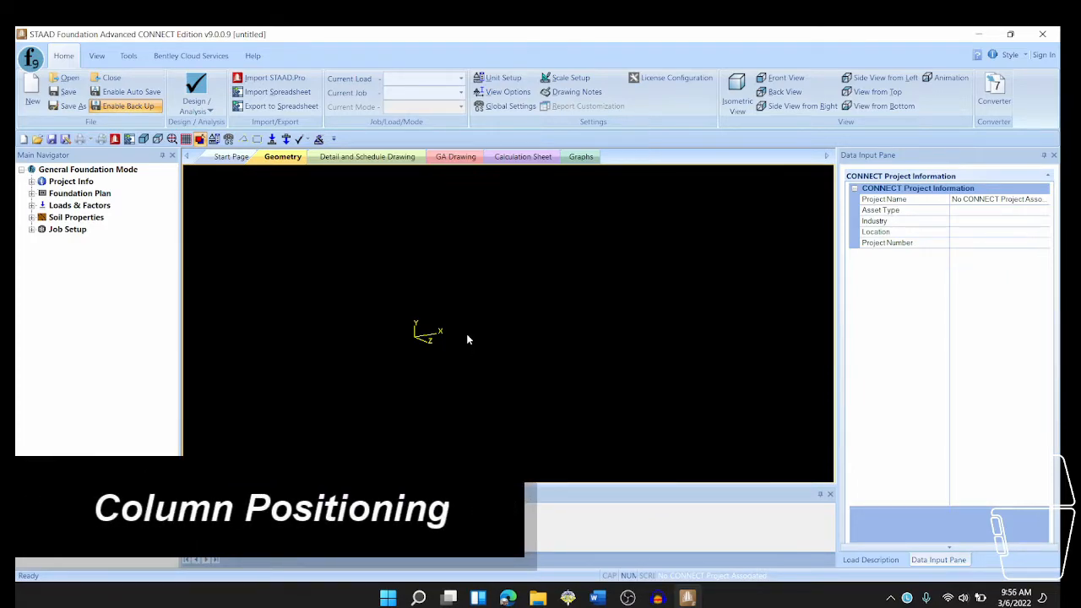
- Enter the first column position in the foundation plan at X 0, Y 0, Z 0 m
{"action": "left_click", "coordinate": [33, 193]}
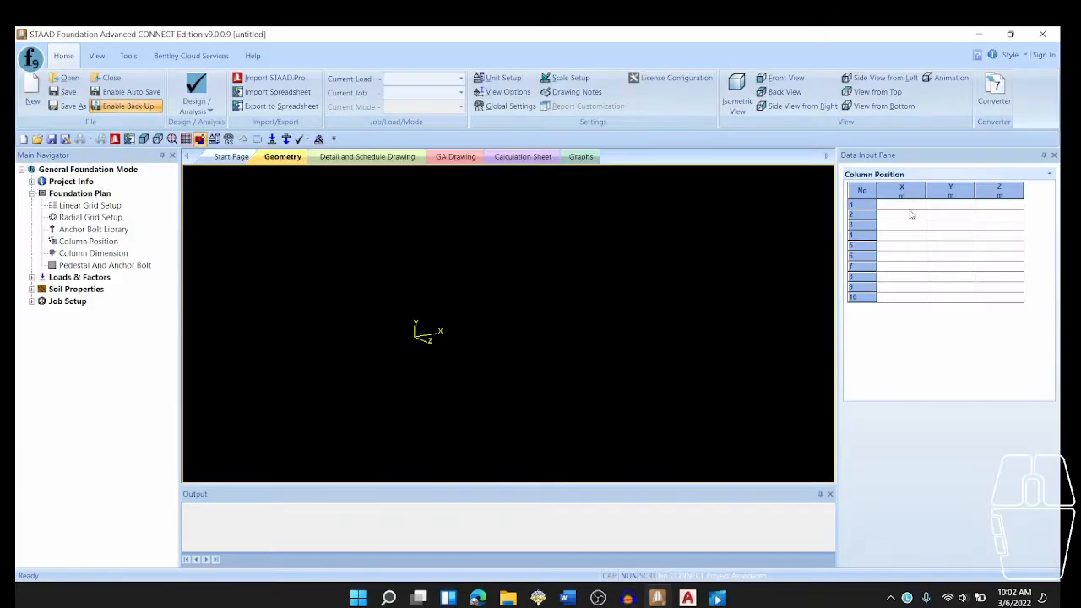
{"action": "left_click", "coordinate": [909, 208]}
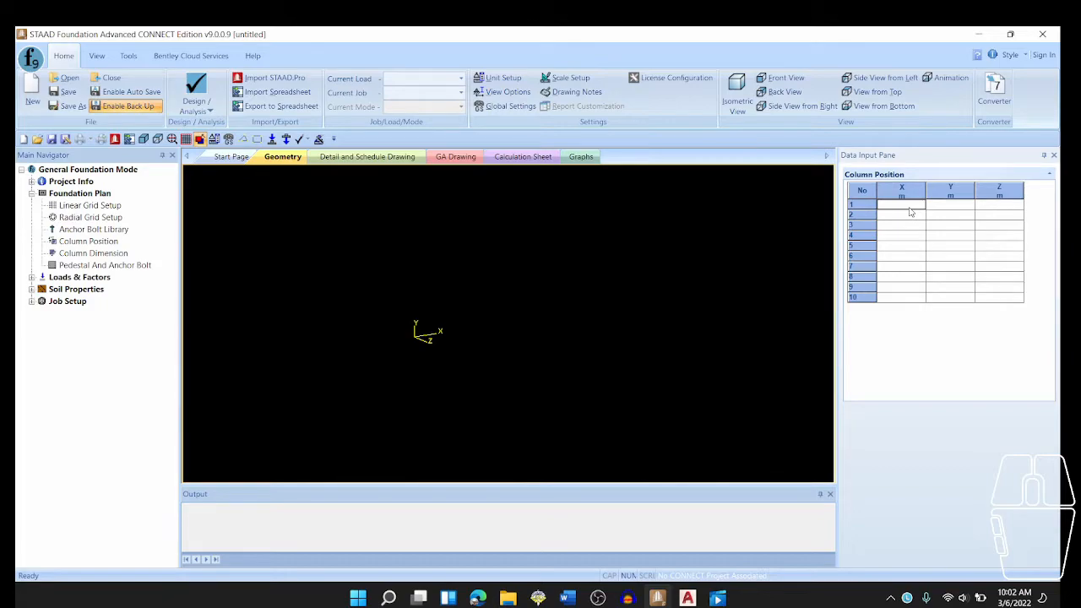
{"action": "type", "text": "0"}
{"action": "key", "text": "Right"}
{"action": "type", "text": "0"}
{"action": "key", "text": "Right"}
{"action": "type", "text": "0"}
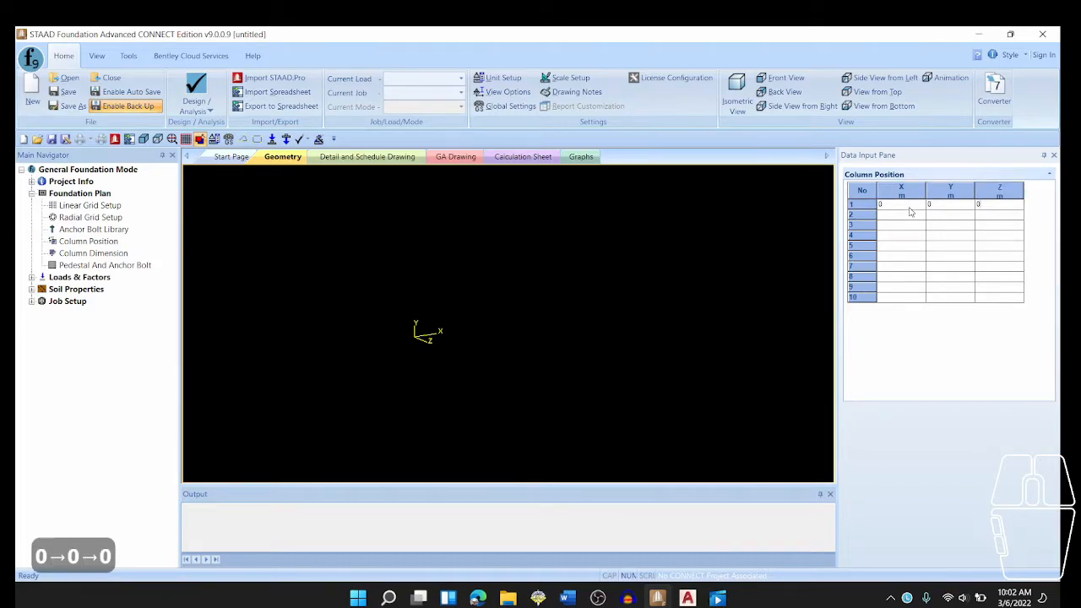
{"action": "key", "text": "Return"}
{"action": "key", "text": "Down"}
{"action": "key", "text": "Left"}
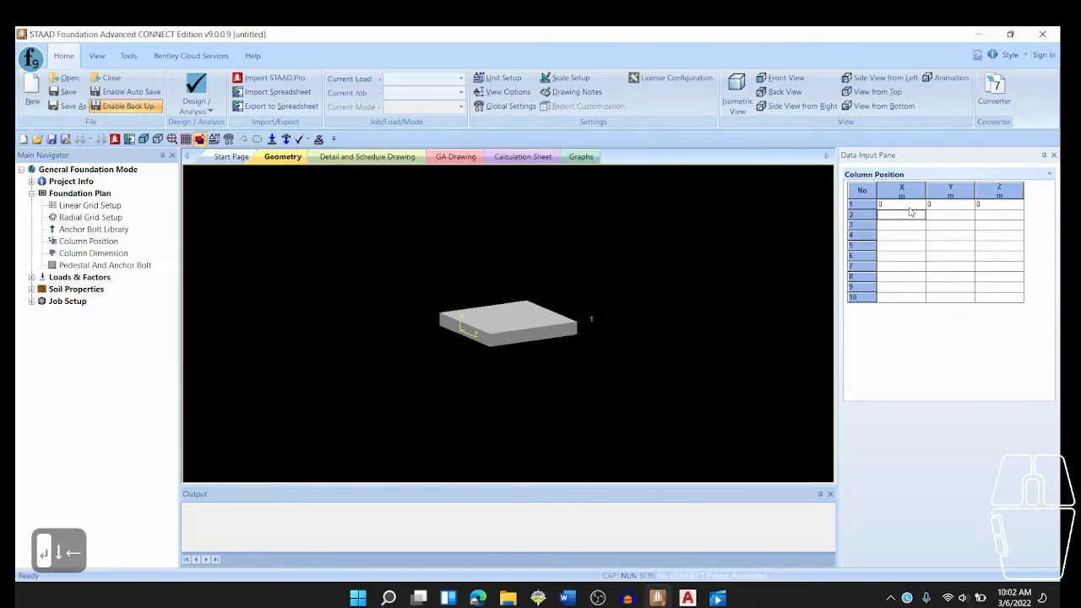
- Add the second column position at X 3, Y 0, Z 0 m
{"action": "type", "text": "3"}
{"action": "key", "text": "Right"}
{"action": "type", "text": "0"}
{"action": "key", "text": "Right"}
{"action": "type", "text": "0"}
{"action": "key", "text": "Return"}
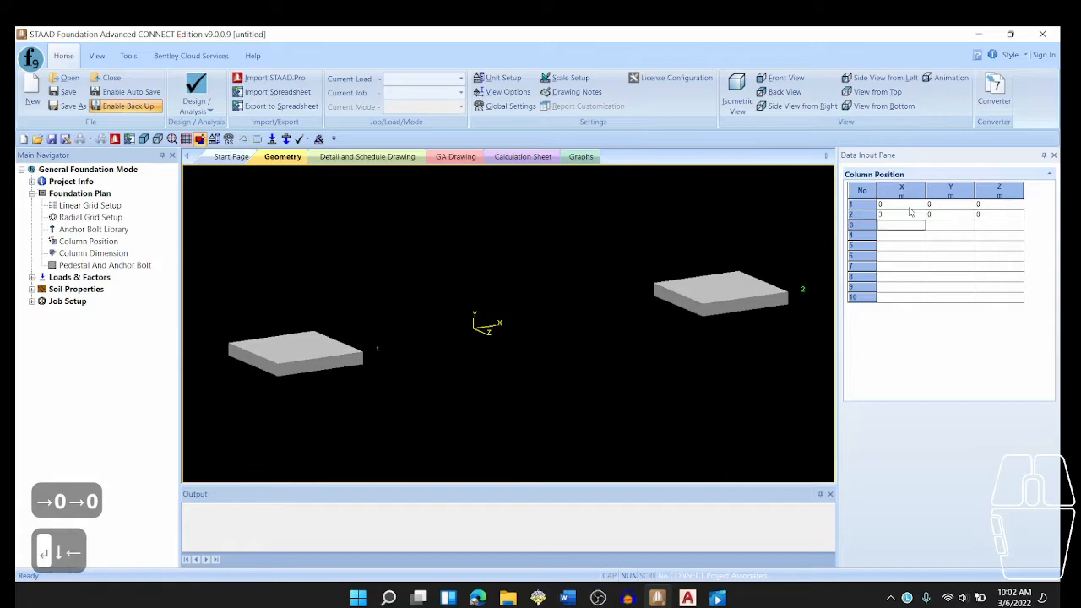
- Add the third column position at X 0, Y 0, Z 3 m
{"action": "type", "text": "0"}
{"action": "key", "text": "Right"}
{"action": "type", "text": "0"}
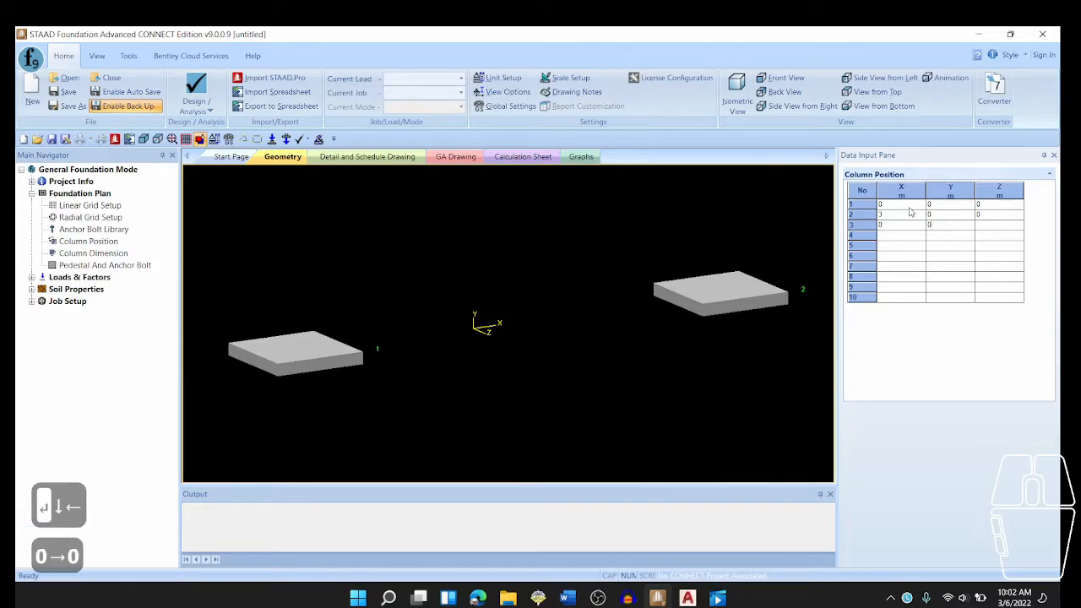
{"action": "key", "text": "Right"}
{"action": "type", "text": "3"}
{"action": "key", "text": "Return"}
{"action": "key", "text": "Down"}
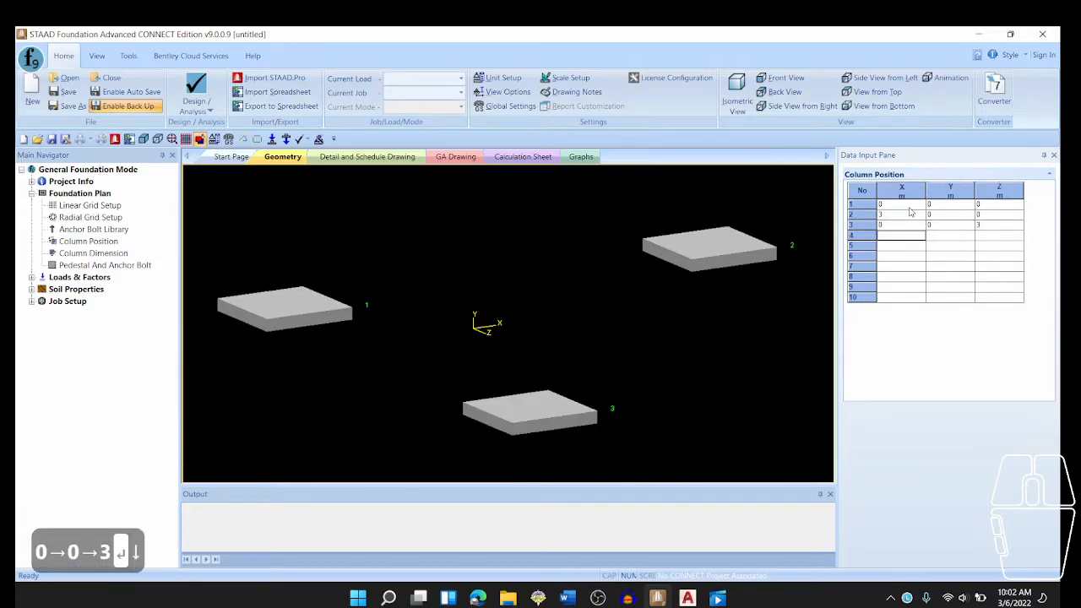
{"action": "key", "text": "Left"}
- Add the fourth column position at X 3, Y 0, Z 3 m
{"action": "type", "text": "3"}
{"action": "key", "text": "Right"}
{"action": "type", "text": "0"}
{"action": "key", "text": "Right"}
{"action": "type", "text": "3"}
{"action": "key", "text": "Return"}
{"action": "key", "text": "Down"}
{"action": "key", "text": "Left"}
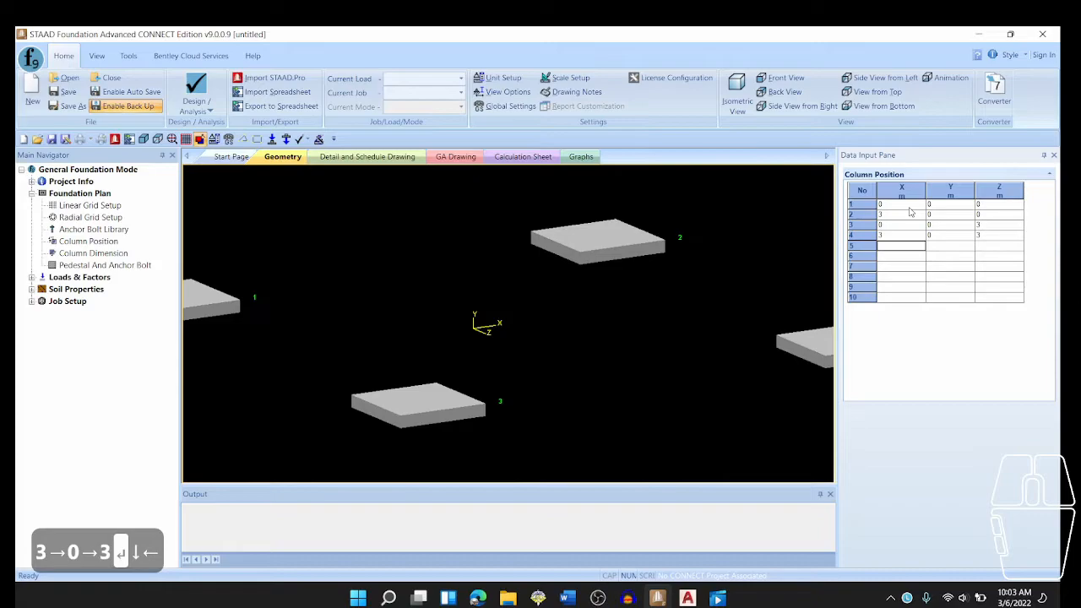
- Add the fifth column position at X 6, Y 0, Z 0 m
{"action": "type", "text": "6"}
{"action": "key", "text": "Right"}
{"action": "type", "text": "0"}
{"action": "key", "text": "Right"}
{"action": "type", "text": "0"}
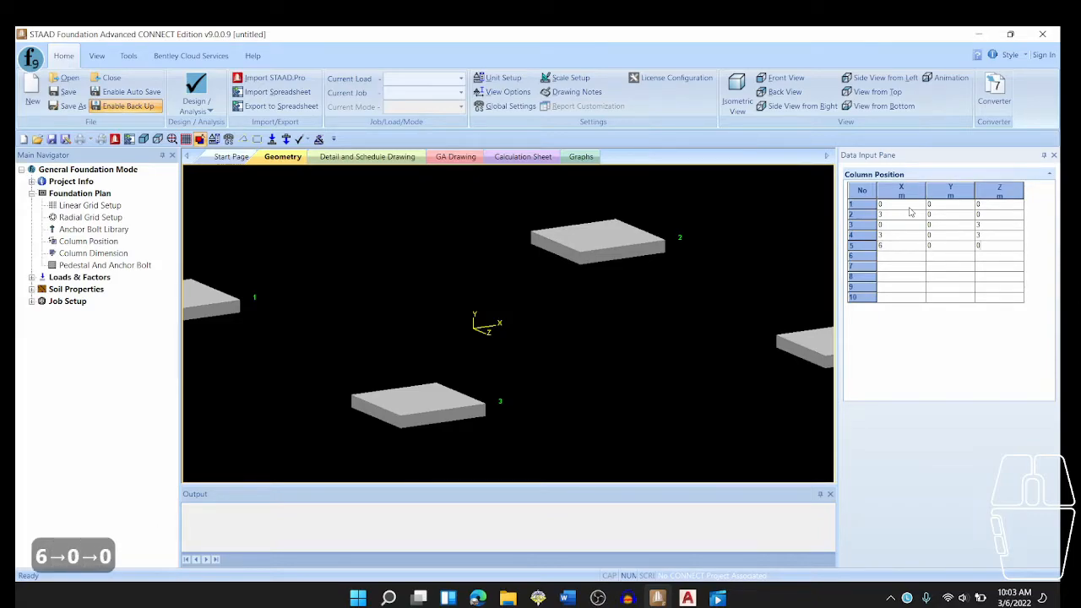
{"action": "key", "text": "Return"}
{"action": "key", "text": "Down"}
{"action": "key", "text": "Left"}
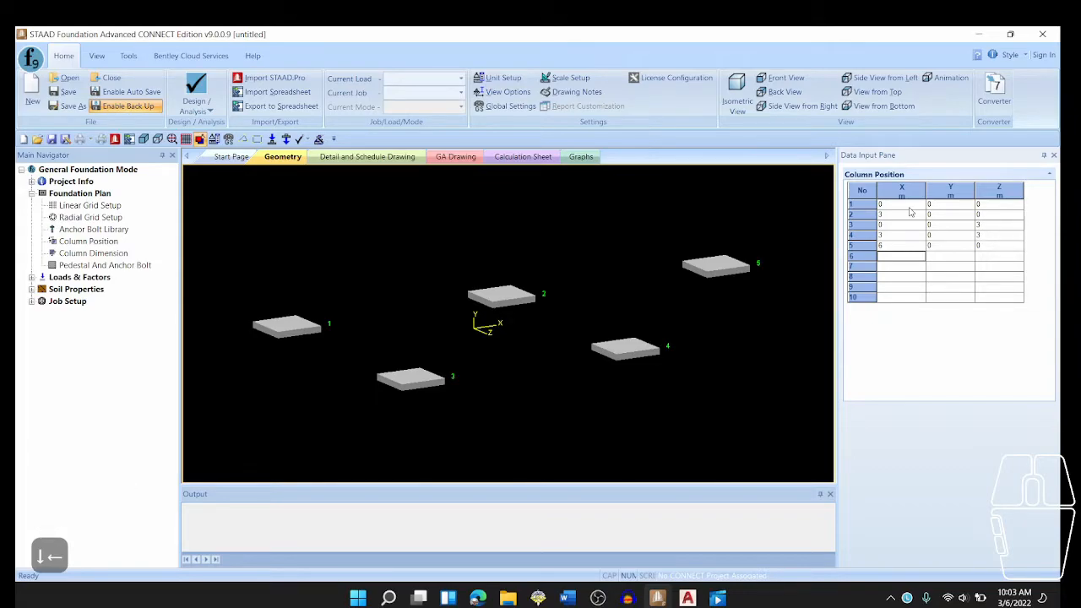
- Add the sixth column position at X 6, Y 0, Z 3 m
{"action": "key", "text": "Right"}
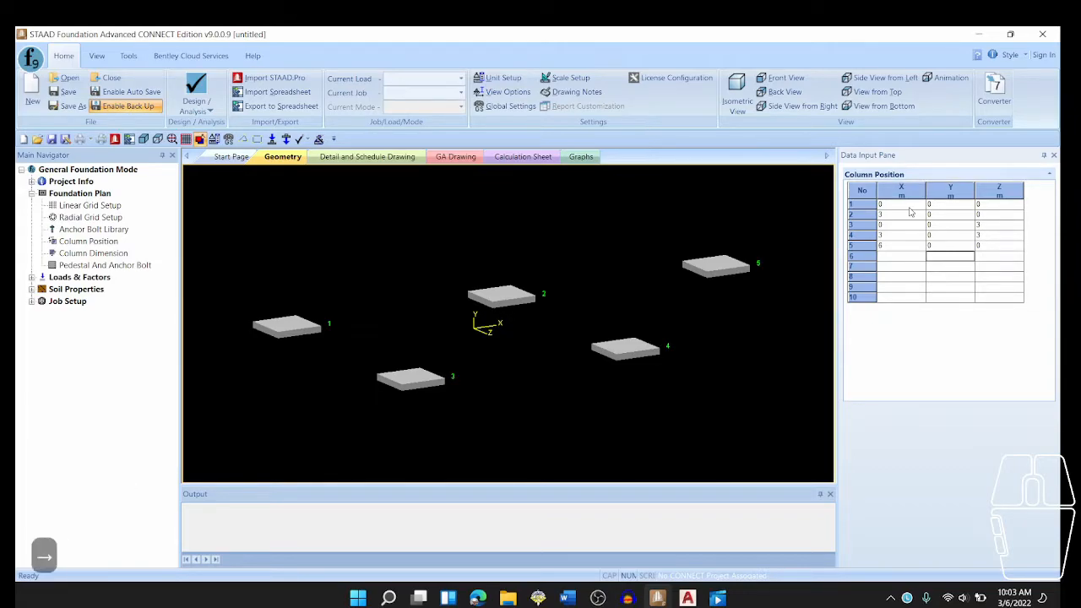
{"action": "key", "text": "Left"}
{"action": "type", "text": "6"}
{"action": "key", "text": "Right"}
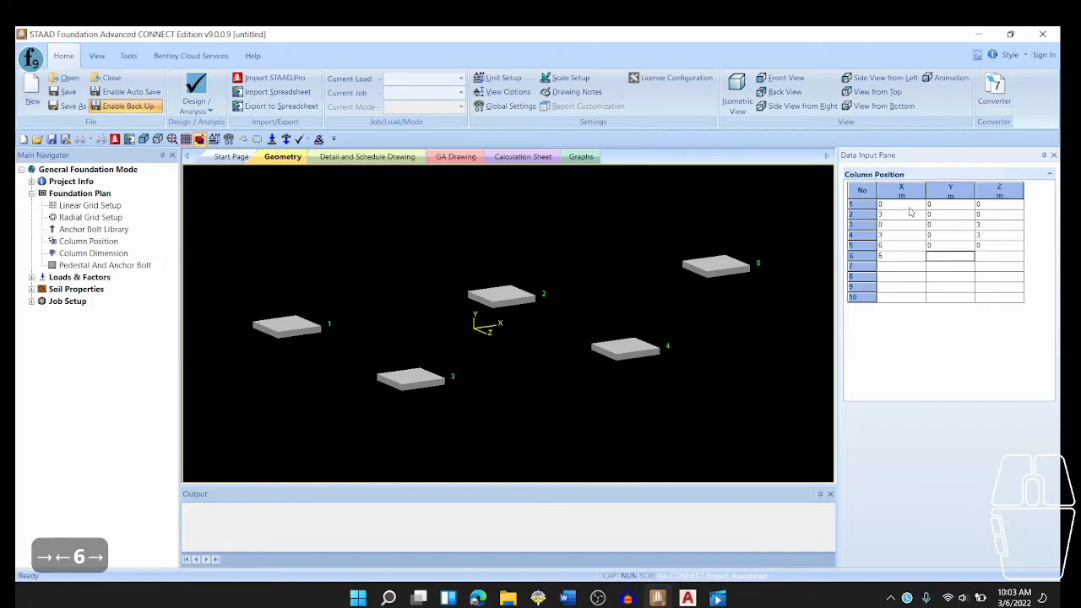
{"action": "type", "text": "0"}
{"action": "key", "text": "Right"}
{"action": "type", "text": "3"}
{"action": "key", "text": "Return"}
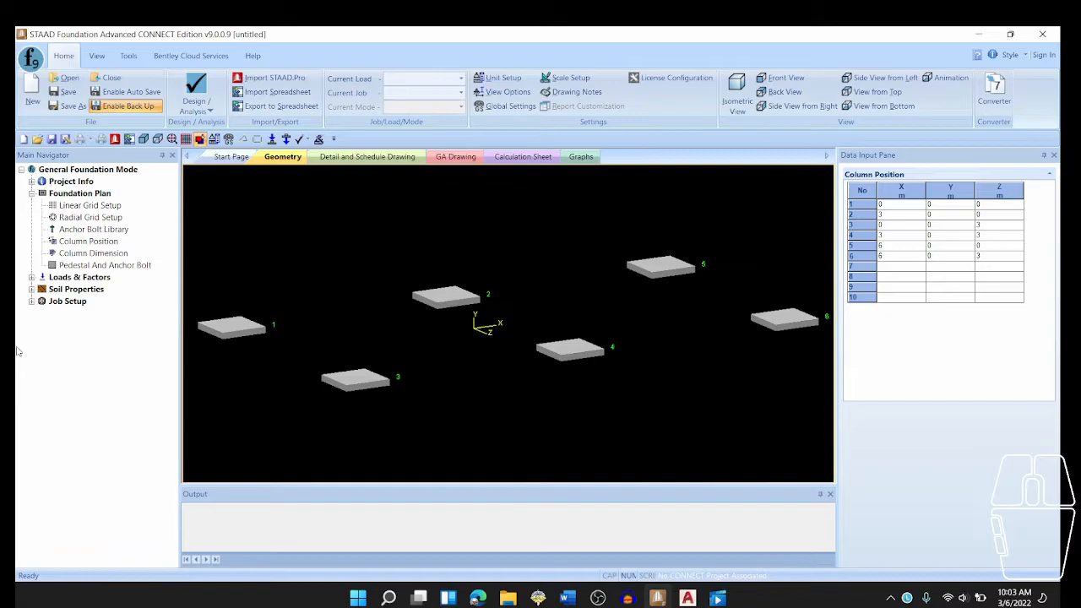
- Open the column dimensions and set support 1's column length and width to 0.30 m each
{"action": "left_click", "coordinate": [85, 255]}
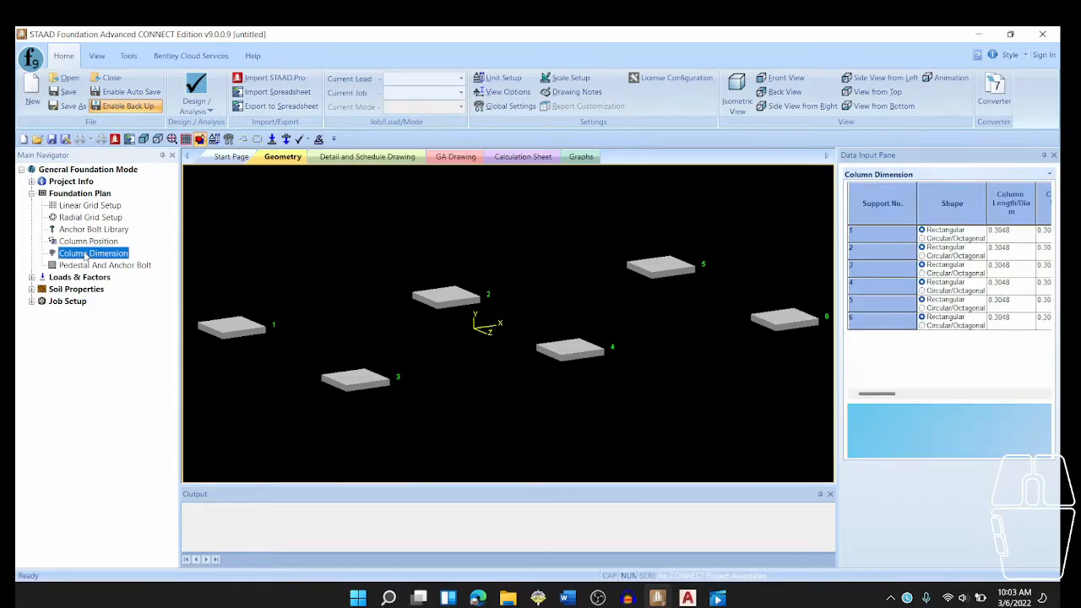
{"action": "left_click", "coordinate": [1013, 236]}
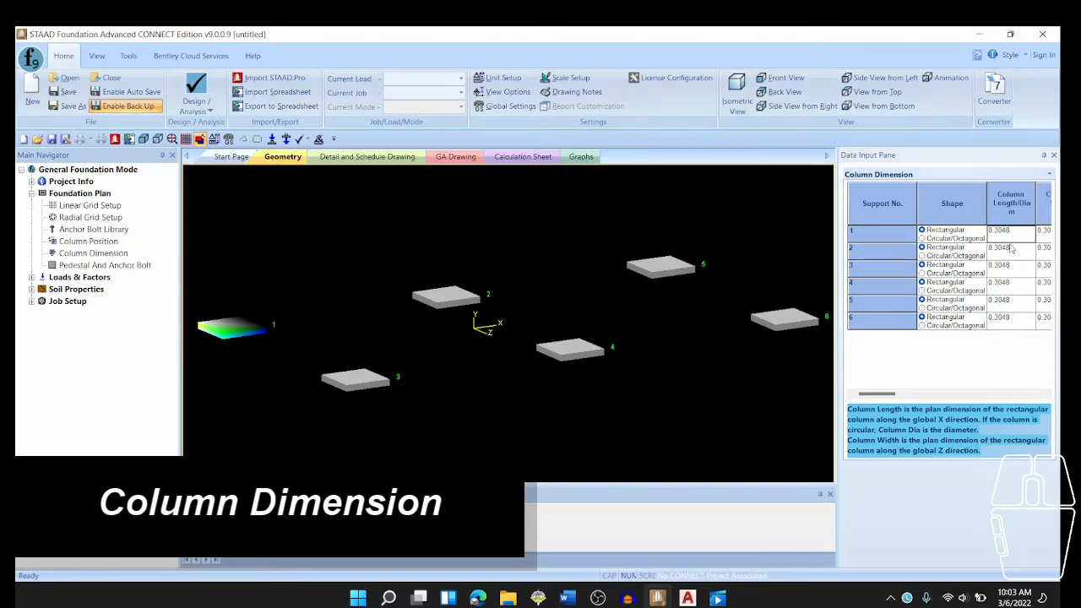
{"action": "type", "text": "0.30"}
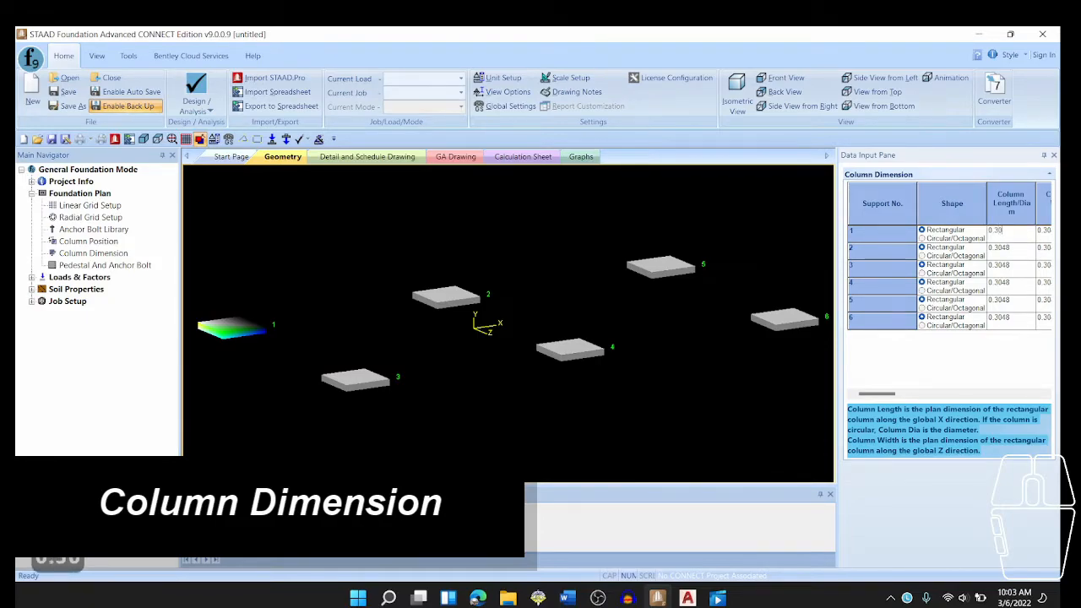
{"action": "key", "text": "Tab"}
{"action": "type", "text": "0.30"}
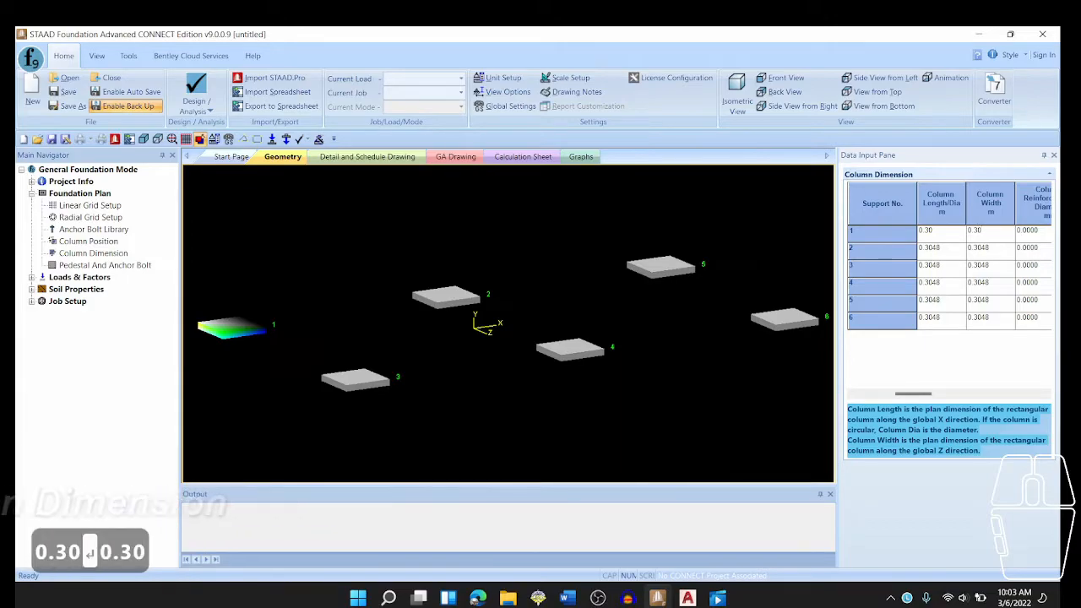
{"action": "key", "text": "Down"}
{"action": "key", "text": "Left"}
- Set the column length and width of support 2 to 0.30 m each
{"action": "type", "text": "0.30"}
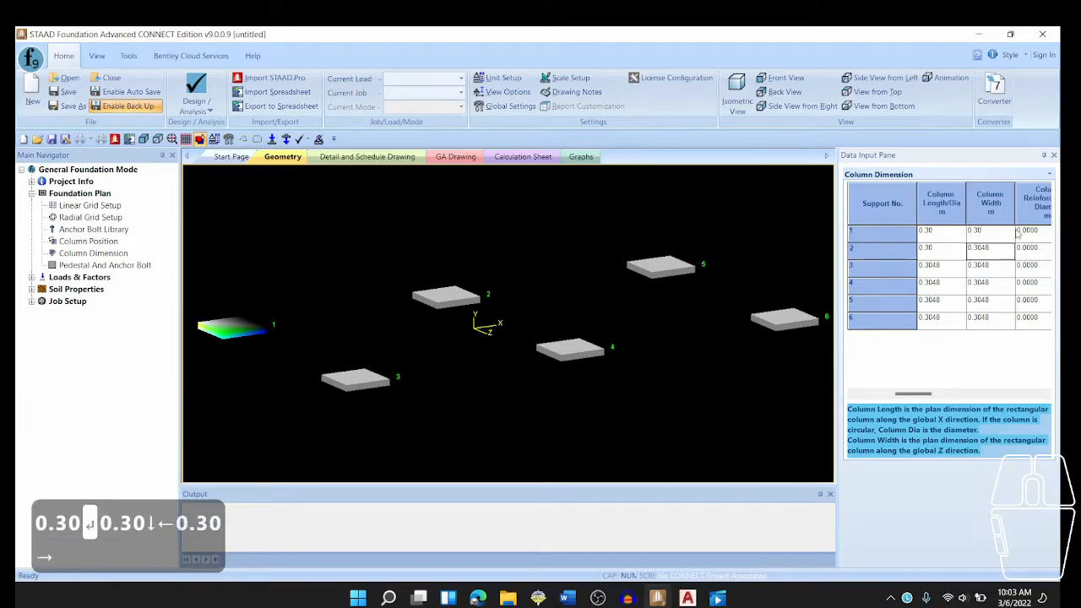
{"action": "key", "text": "Right"}
{"action": "type", "text": "0.30"}
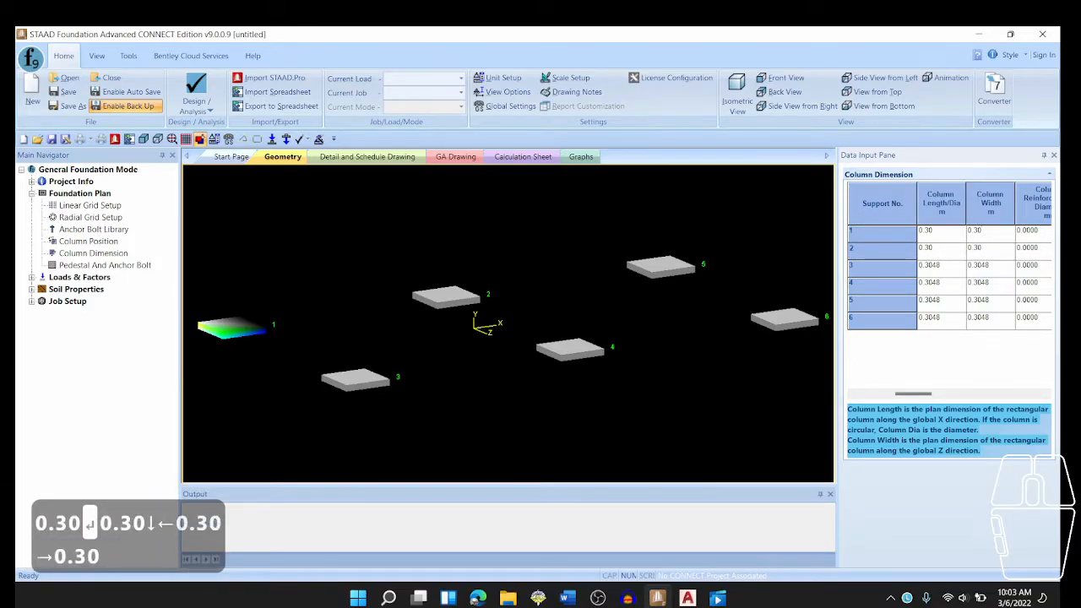
{"action": "key", "text": "Return"}
- Set the column length and width of support 3 to 0.30 m each
{"action": "type", "text": "0.30"}
{"action": "key", "text": "Right"}
{"action": "type", "text": "0.3"}
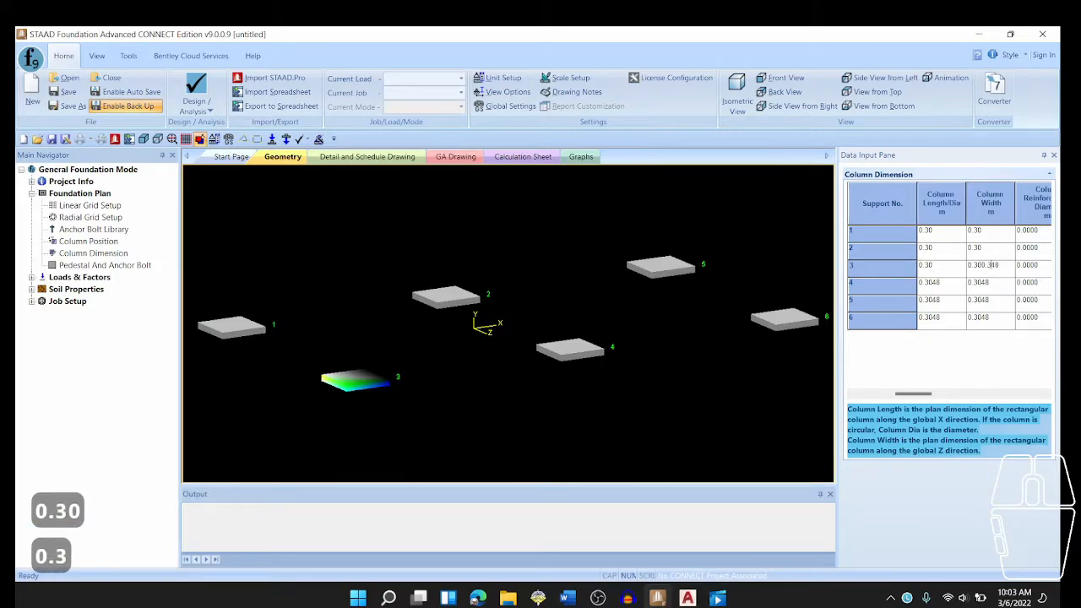
{"action": "left_click_drag", "start_coordinate": [1001, 265], "coordinate": [944, 268]}
{"action": "type", "text": "0.30"}
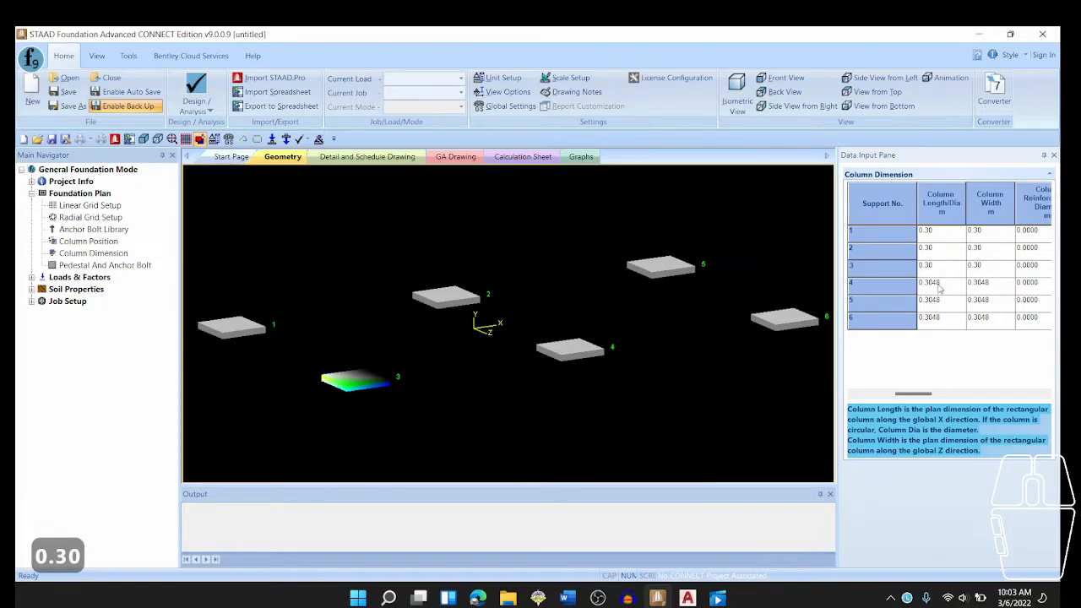
{"action": "key", "text": "Return"}
- Set the column length and width of support 4 to 0.30 m each
{"action": "type", "text": "0.30"}
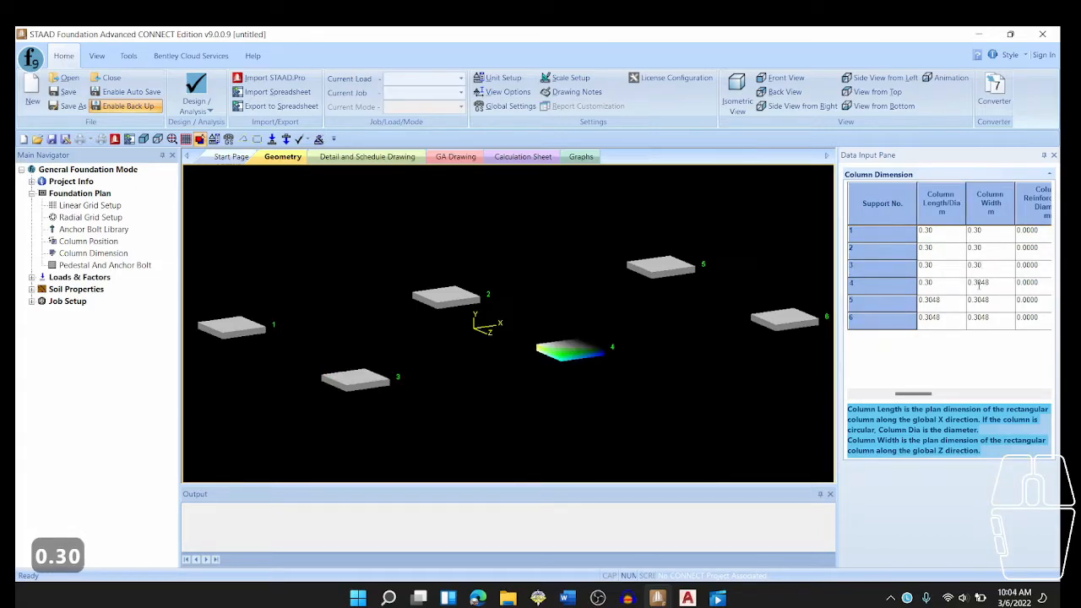
{"action": "left_click", "coordinate": [990, 283]}
{"action": "key", "text": "BackSpace"}
{"action": "key", "text": "BackSpace"}
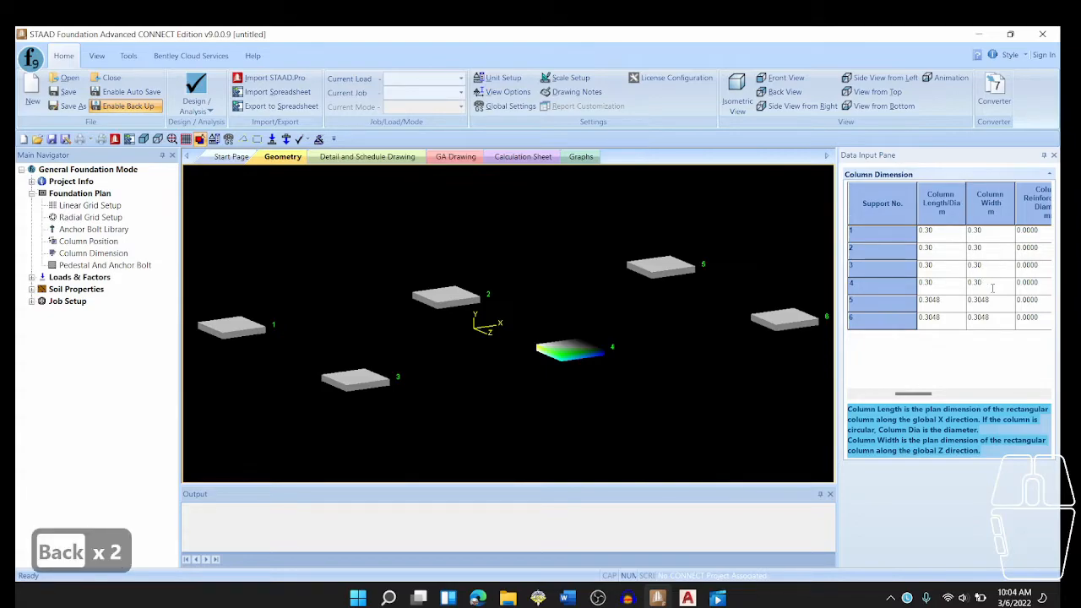
- Set the column length and width of support 5 to 0.30 m each
{"action": "left_click", "coordinate": [944, 300]}
{"action": "key", "text": "BackSpace"}
{"action": "key", "text": "BackSpace"}
{"action": "left_click", "coordinate": [996, 300]}
{"action": "type", "text": "0.30"}
{"action": "key", "text": "Return"}
- Set the column length and width of support 6 to 0.30 m each
{"action": "left_click", "coordinate": [944, 317]}
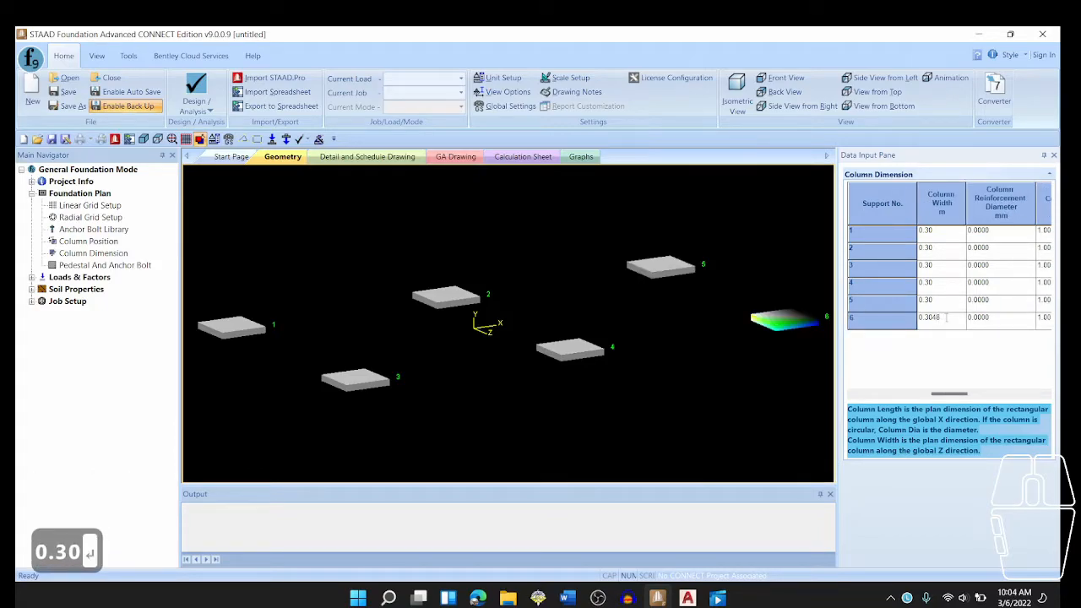
{"action": "left_click_drag", "start_coordinate": [953, 392], "coordinate": [921, 393]}
{"action": "left_click", "coordinate": [933, 317]}
{"action": "type", "text": "0.30"}
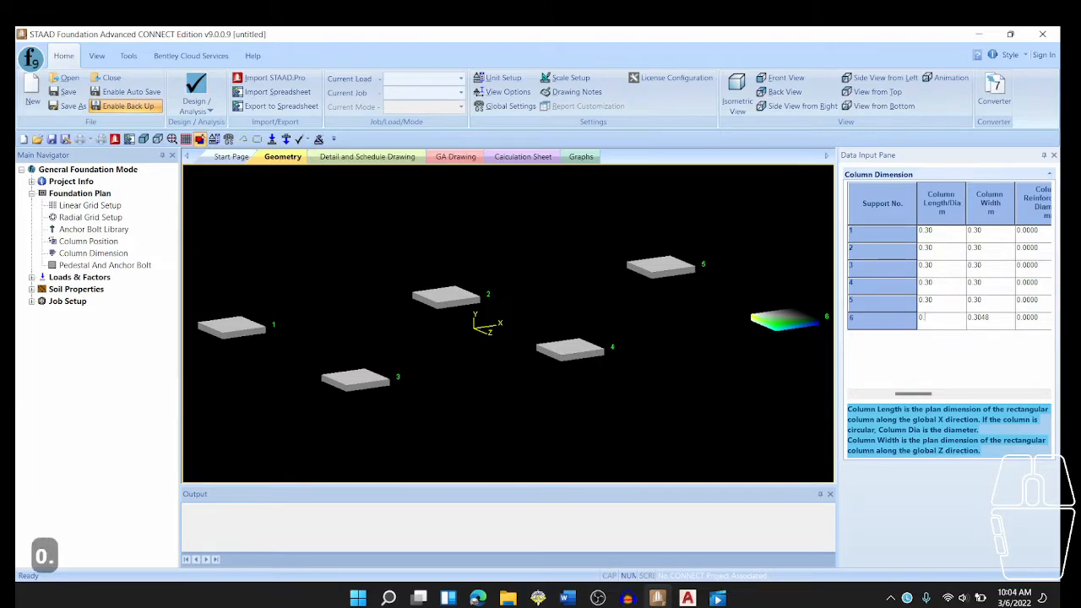
{"action": "key", "text": "Return"}
{"action": "type", "text": "0.30"}
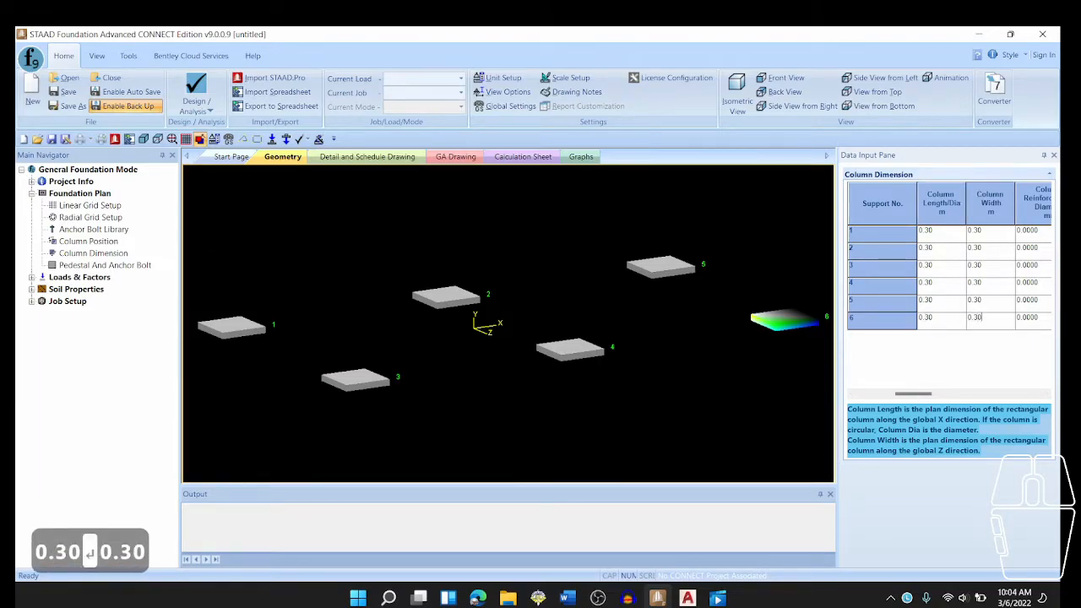
- Confirm support 6's column width and open the form for creating a new load case
{"action": "key", "text": "Return"}
{"action": "left_click_drag", "start_coordinate": [944, 393], "coordinate": [902, 394]}
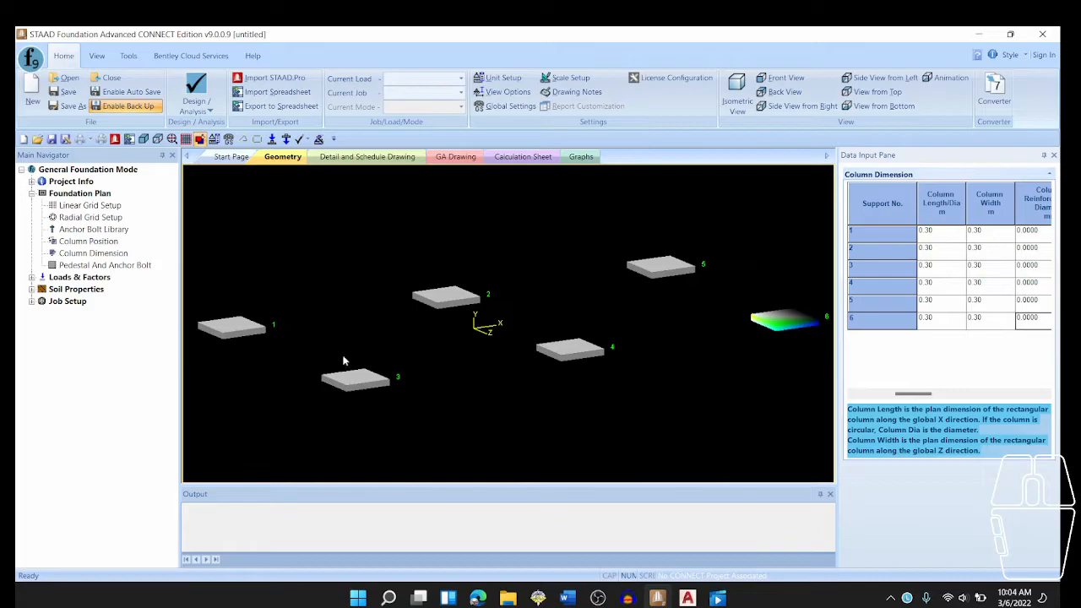
{"action": "left_click", "coordinate": [32, 277]}
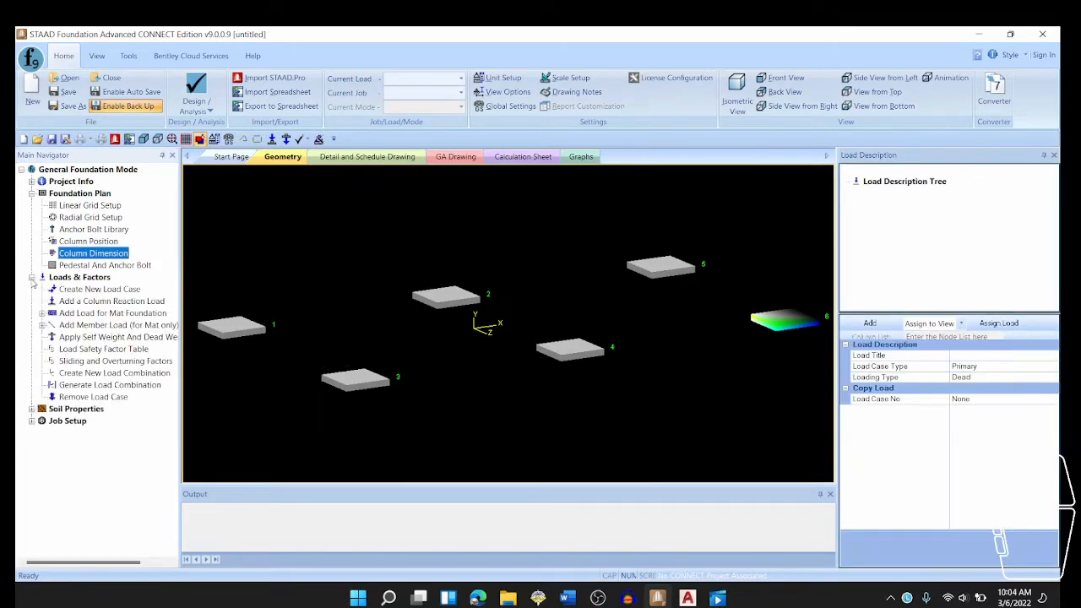
{"action": "left_click", "coordinate": [76, 293]}
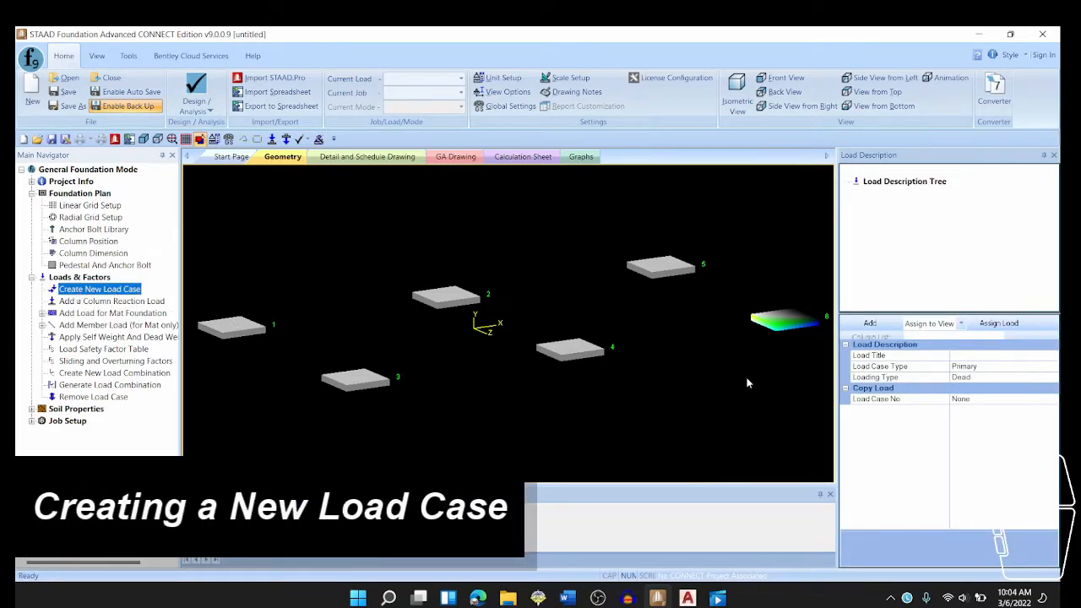
- Review the loading type options, try Service as the load case type, and return it to Primary
{"action": "left_click", "coordinate": [984, 379]}
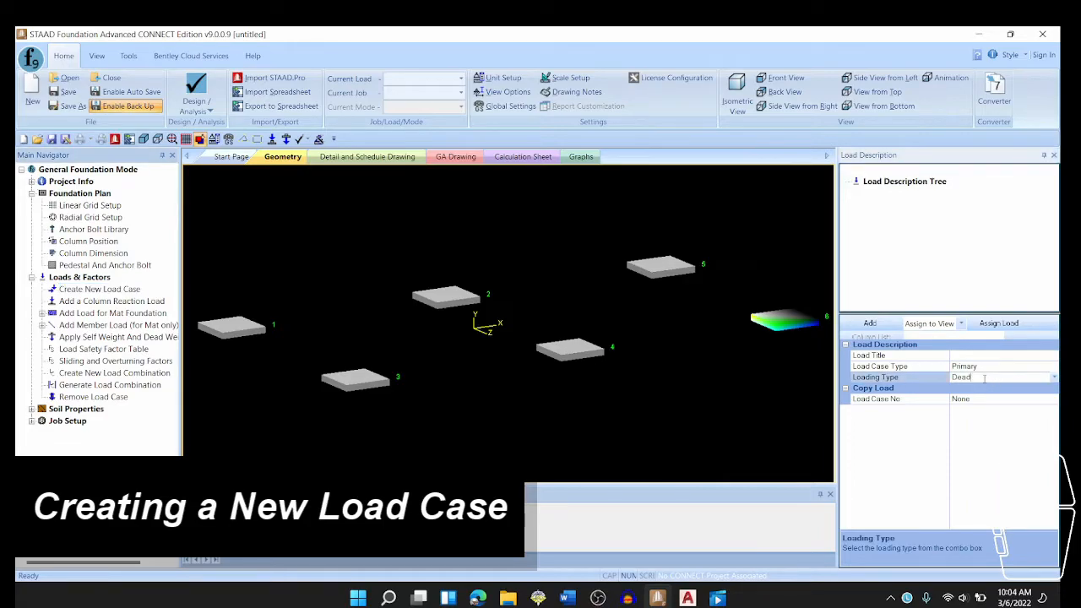
{"action": "left_click", "coordinate": [1053, 379]}
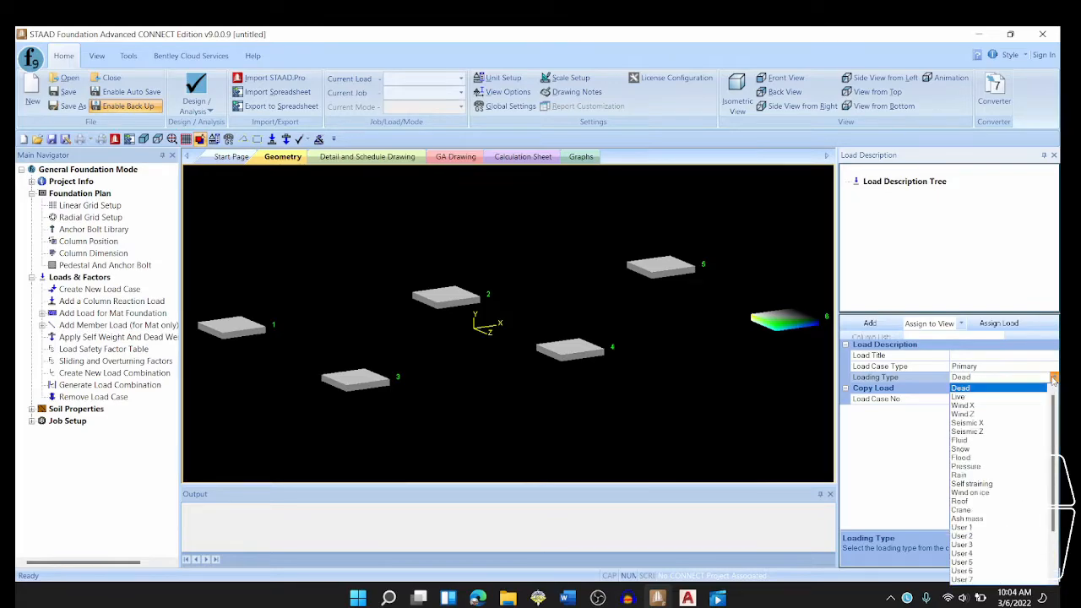
{"action": "left_click", "coordinate": [996, 372]}
{"action": "left_click", "coordinate": [1054, 367]}
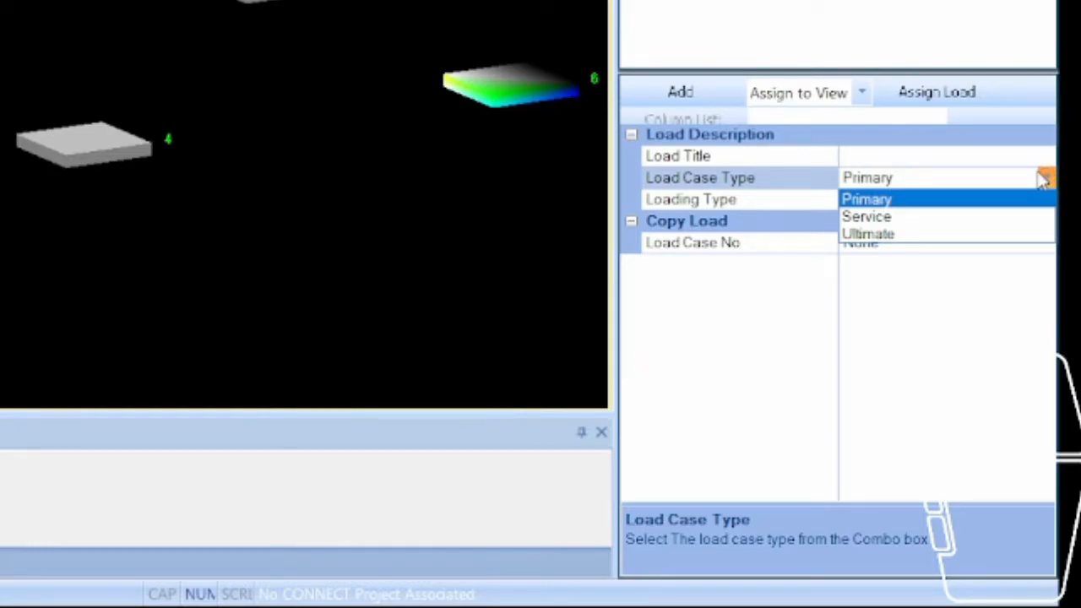
{"action": "left_click", "coordinate": [897, 218]}
{"action": "left_click", "coordinate": [1046, 178]}
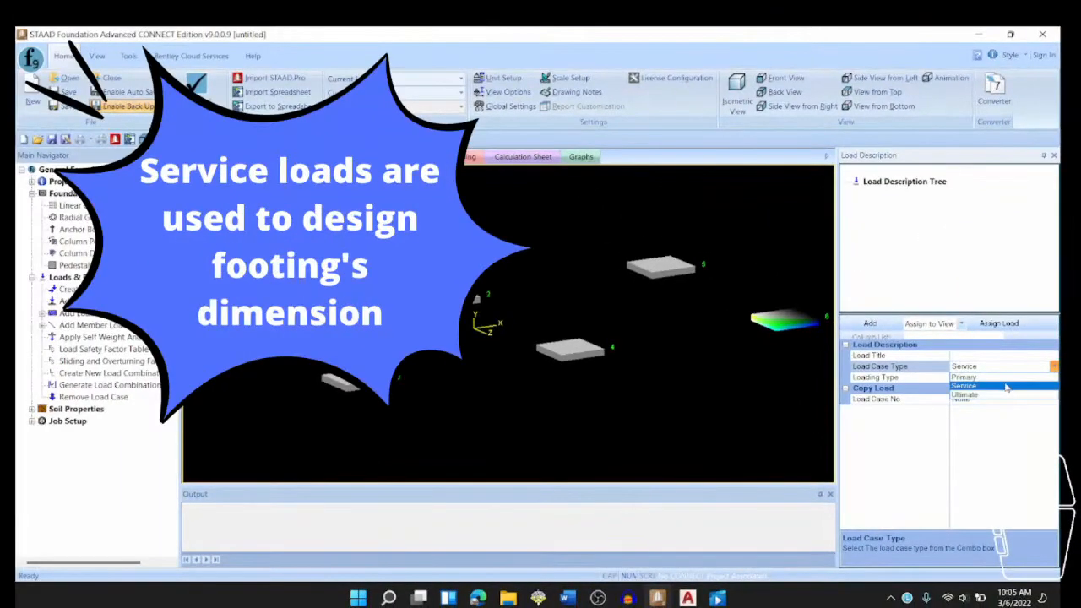
{"action": "left_click", "coordinate": [996, 378]}
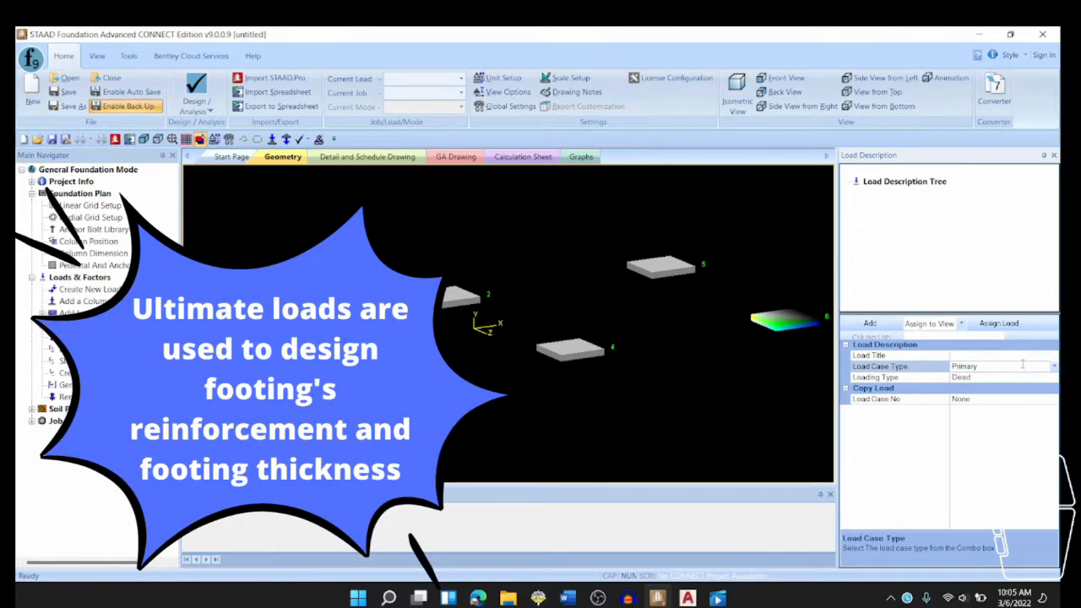
- Add a load case titled DL with Primary case type and Dead loading type
{"action": "left_click", "coordinate": [1003, 354]}
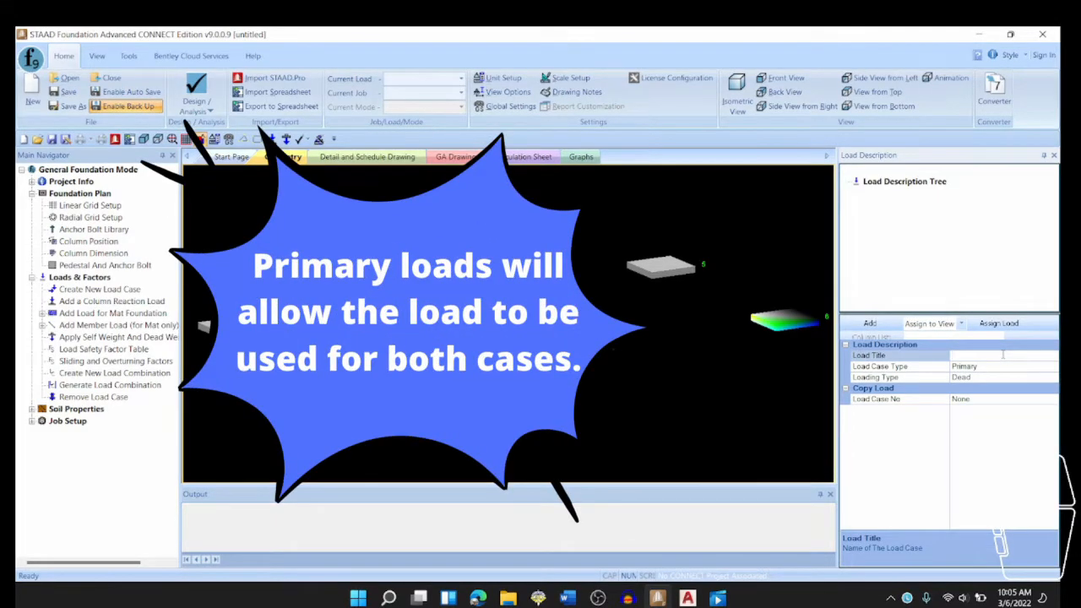
{"action": "type", "text": "DL"}
{"action": "key", "text": "Return"}
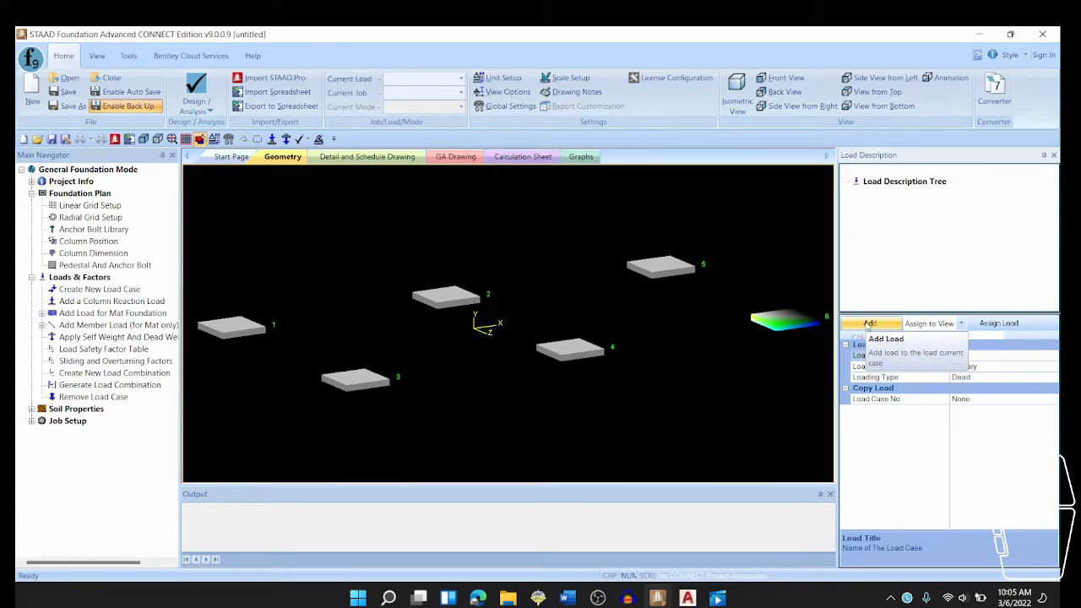
{"action": "left_click", "coordinate": [870, 325]}
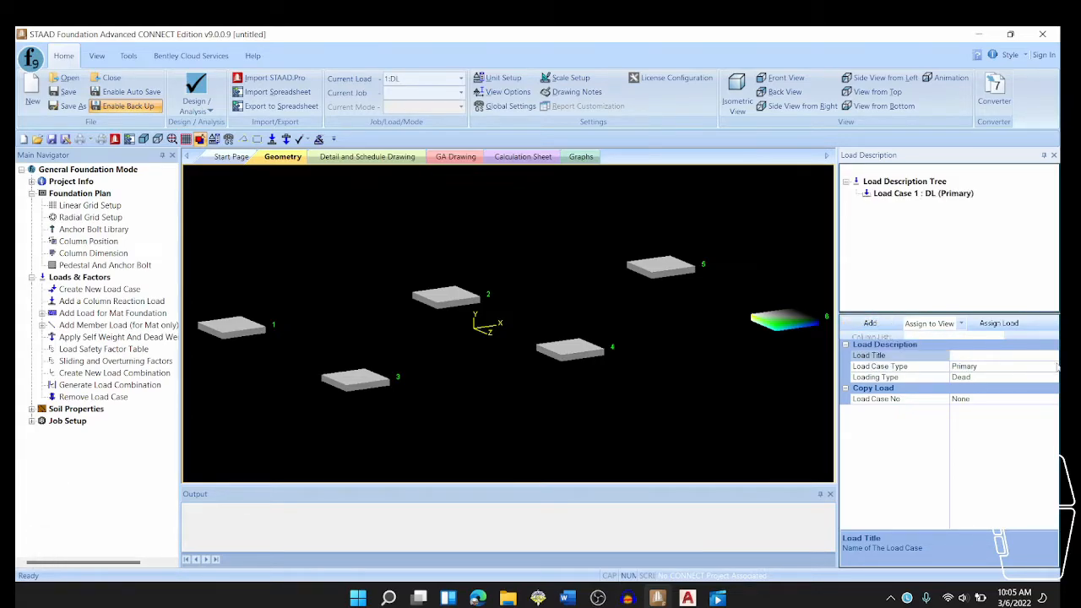
- Add a load case titled LL with Primary case type and Live loading type
{"action": "left_click", "coordinate": [1015, 376]}
{"action": "left_click", "coordinate": [1015, 376]}
{"action": "left_click", "coordinate": [976, 398]}
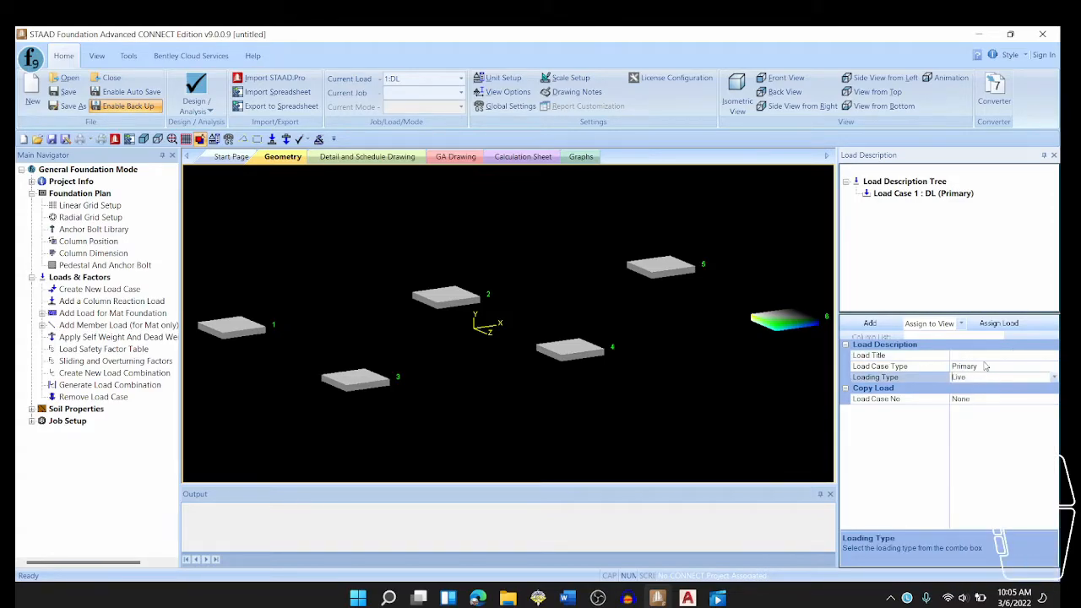
{"action": "left_click", "coordinate": [981, 354]}
{"action": "type", "text": "LL"}
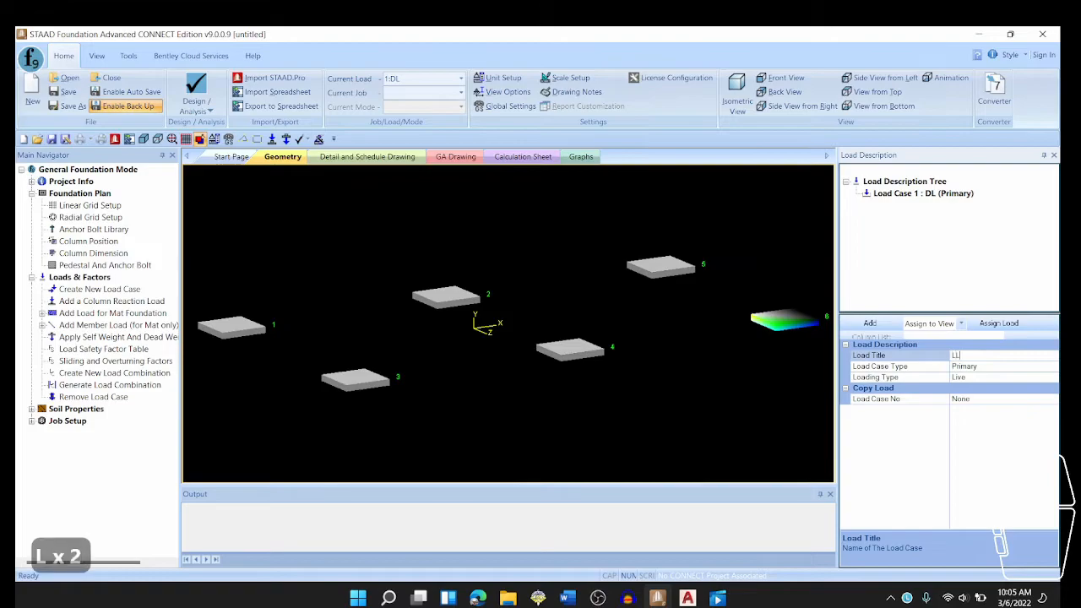
{"action": "key", "text": "Return"}
{"action": "left_click", "coordinate": [877, 324]}
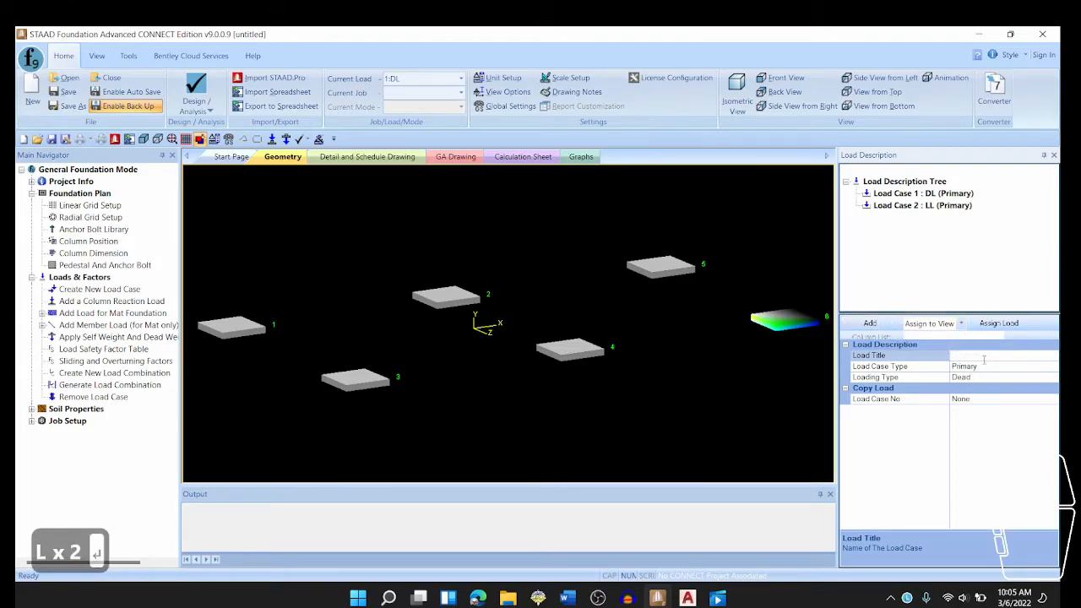
- Add a load case titled WL X with Primary case type and Wind X loading type
{"action": "left_click", "coordinate": [984, 376]}
{"action": "left_click", "coordinate": [1054, 377]}
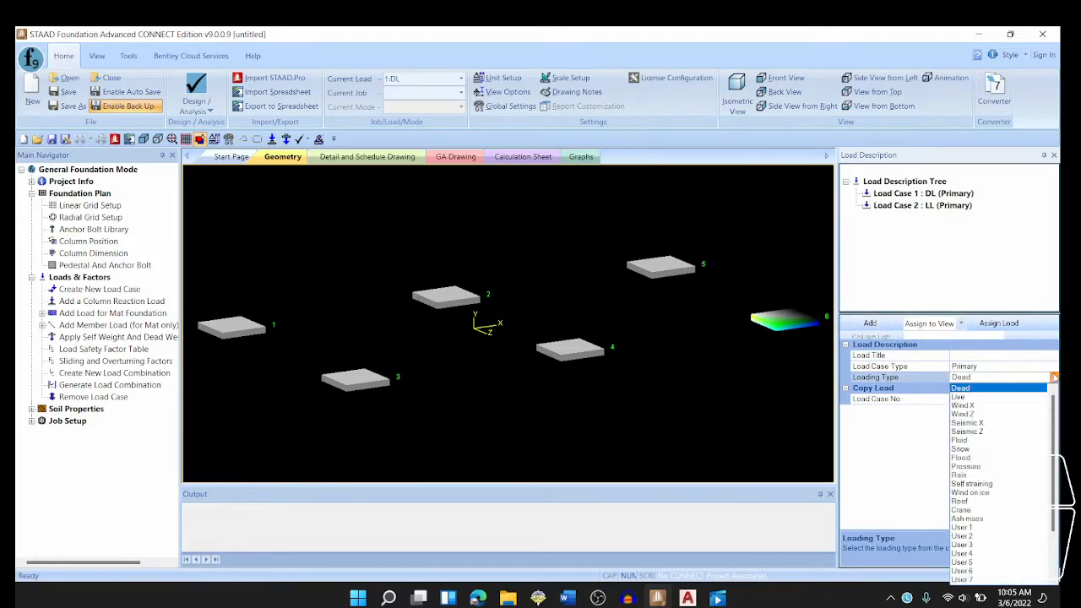
{"action": "left_click", "coordinate": [980, 406]}
{"action": "left_click", "coordinate": [971, 355]}
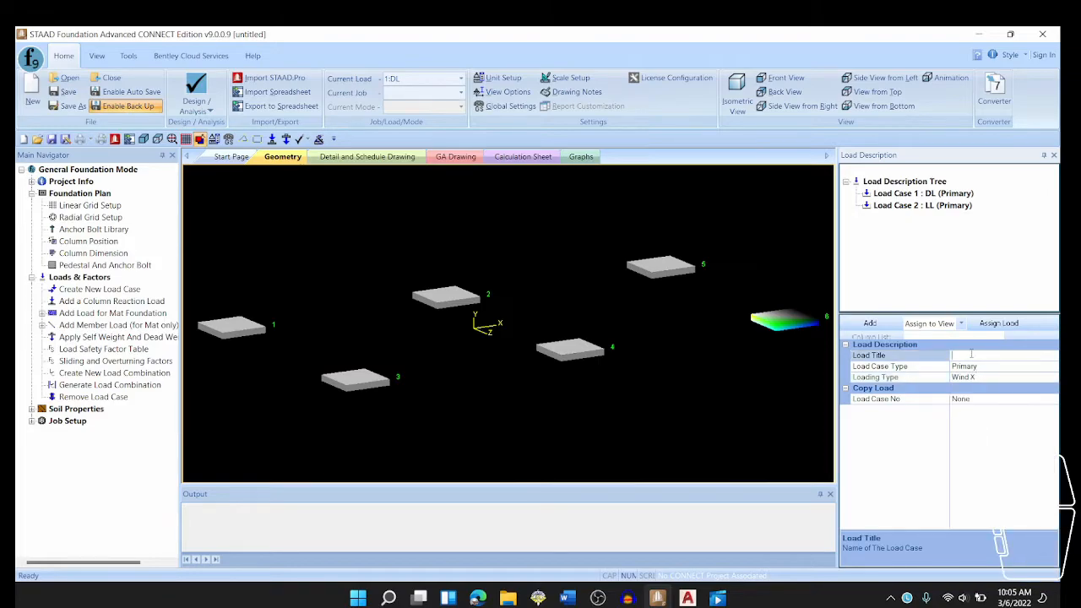
{"action": "type", "text": "WL X"}
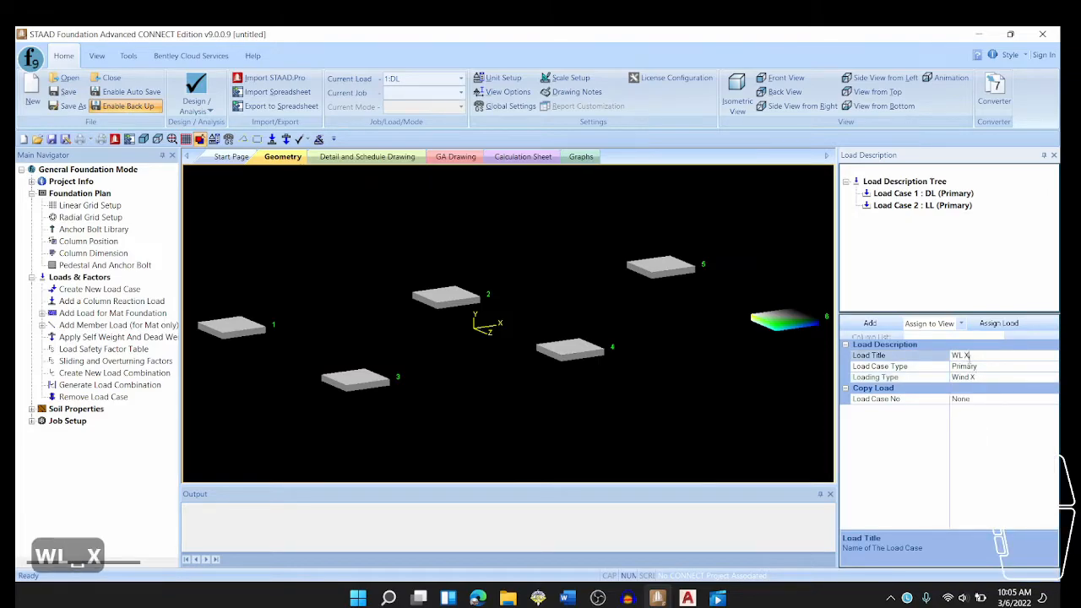
{"action": "key", "text": "Return"}
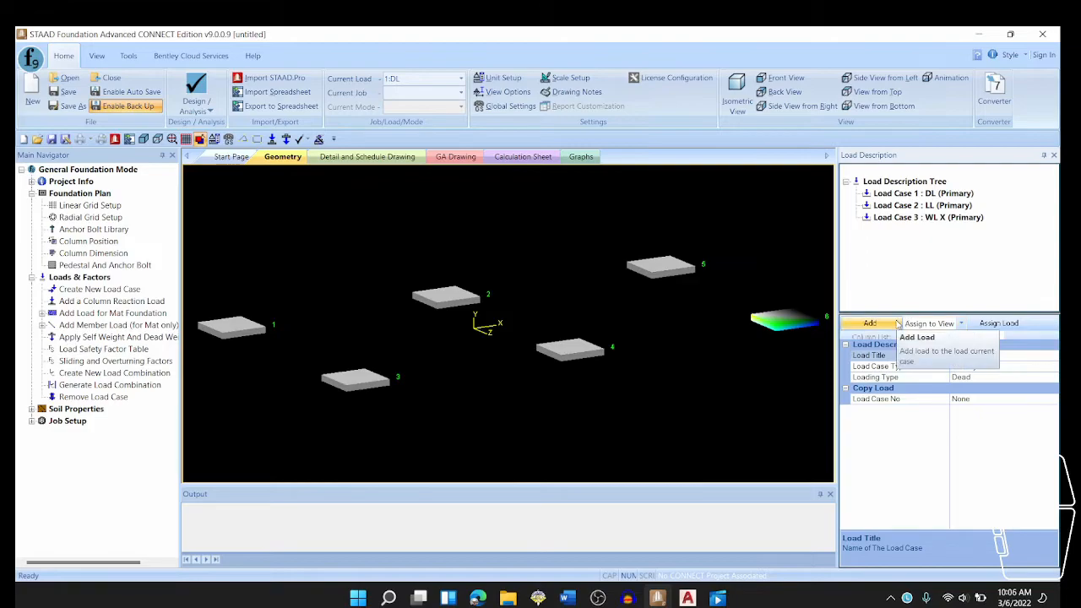
- Start a column reaction load under load case DL and check the design loads noted on the AutoCAD plan
{"action": "left_click", "coordinate": [917, 194]}
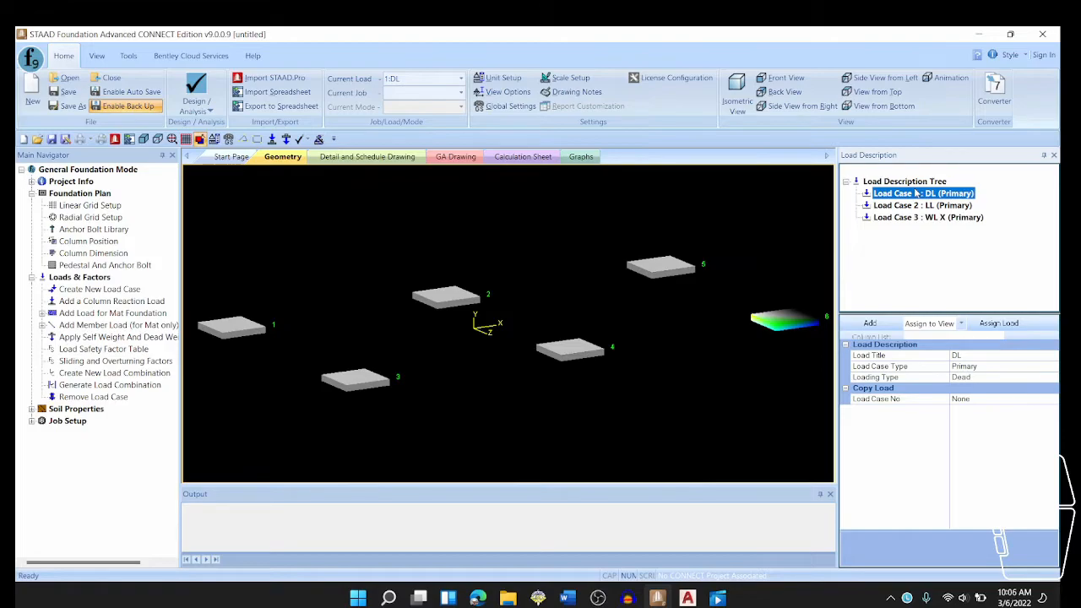
{"action": "right_click", "coordinate": [917, 194]}
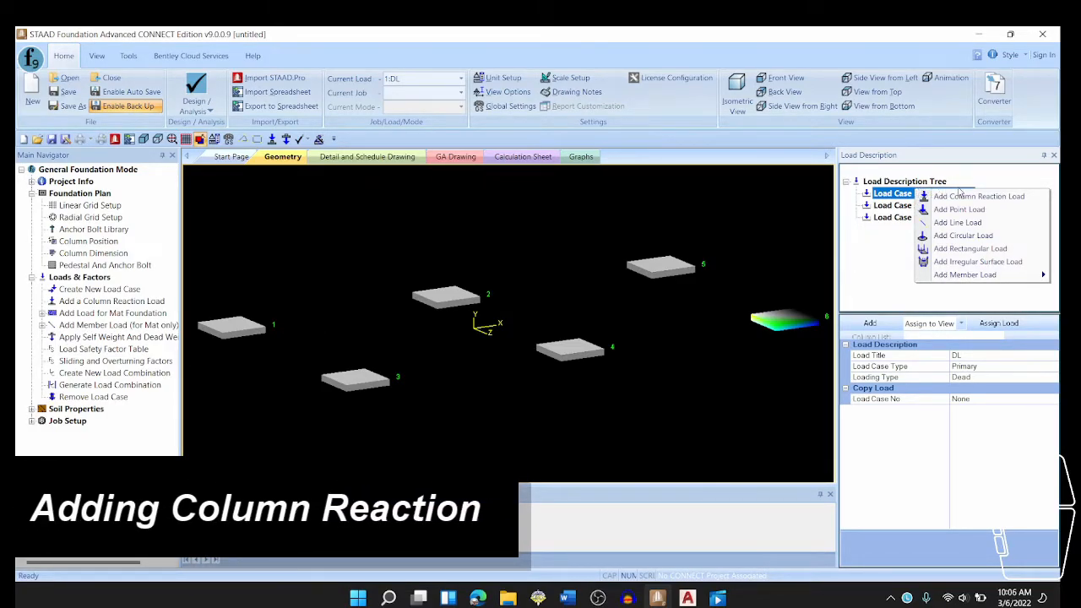
{"action": "left_click", "coordinate": [981, 197]}
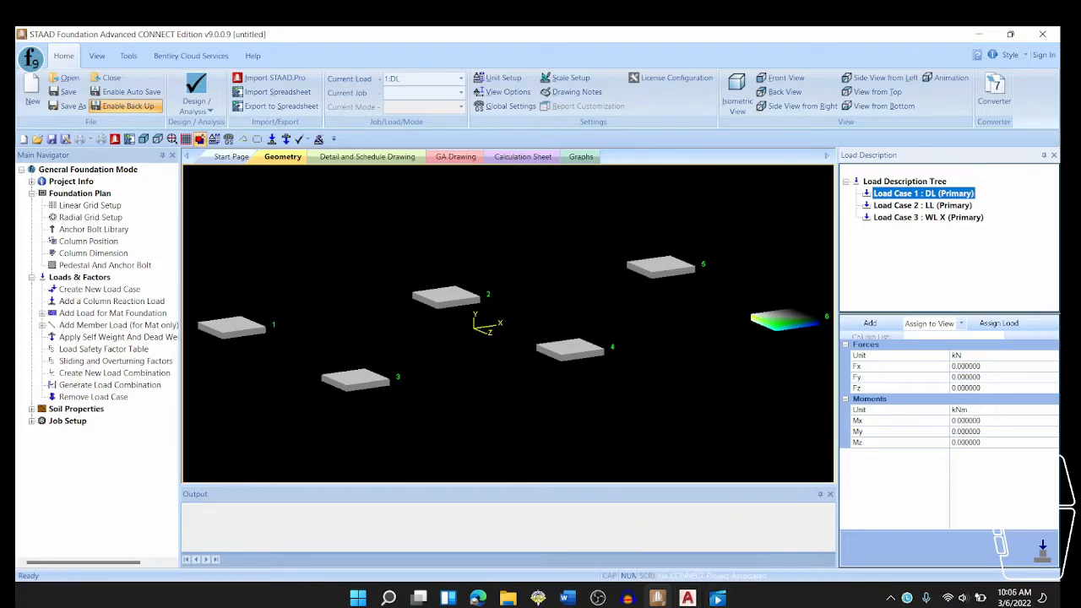
{"action": "left_click", "coordinate": [688, 598]}
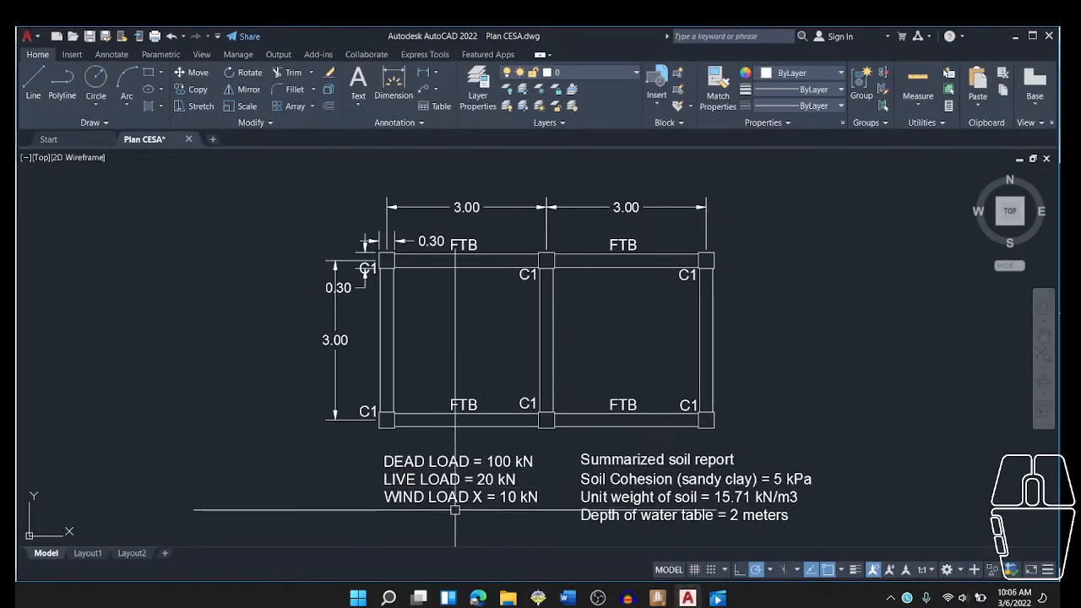
{"action": "left_click", "coordinate": [656, 597]}
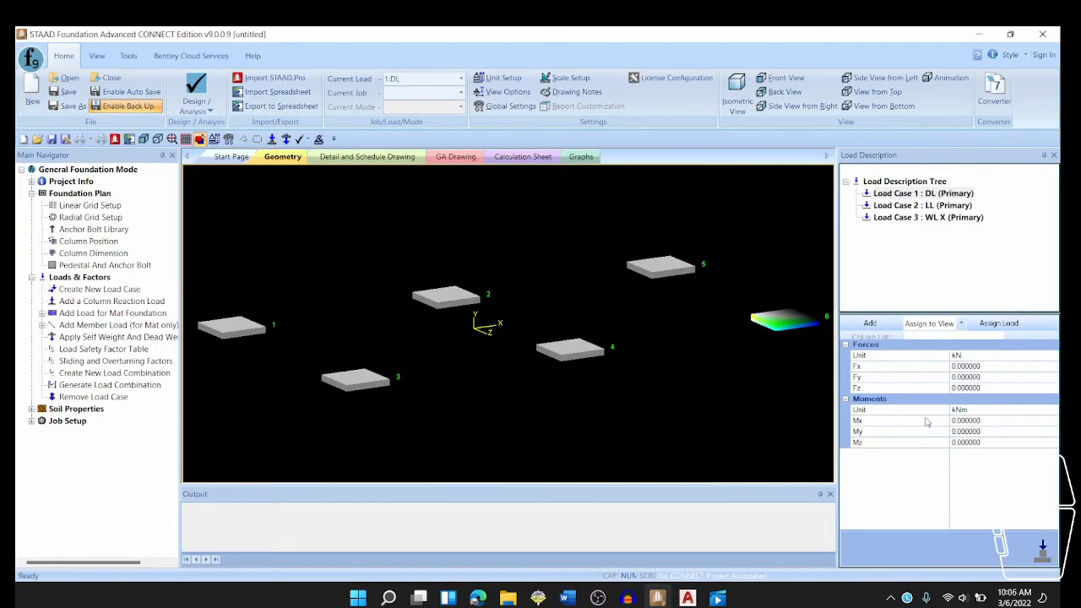
- Set the column reaction force Fy to -100 kN and add it to load case DL
{"action": "left_click", "coordinate": [994, 377]}
{"action": "left_click", "coordinate": [985, 377]}
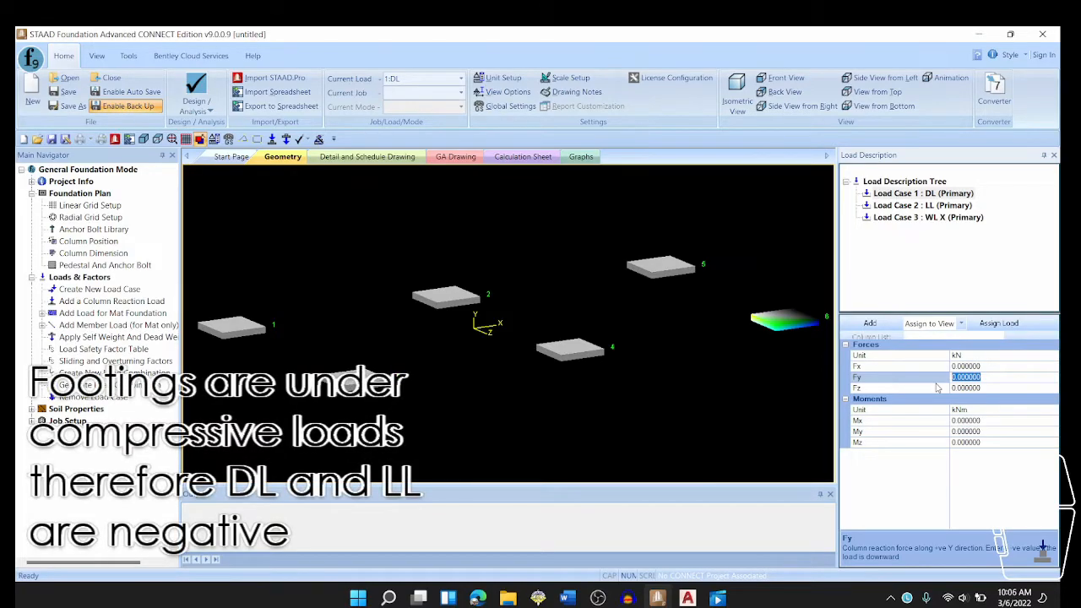
{"action": "key", "text": "BackSpace"}
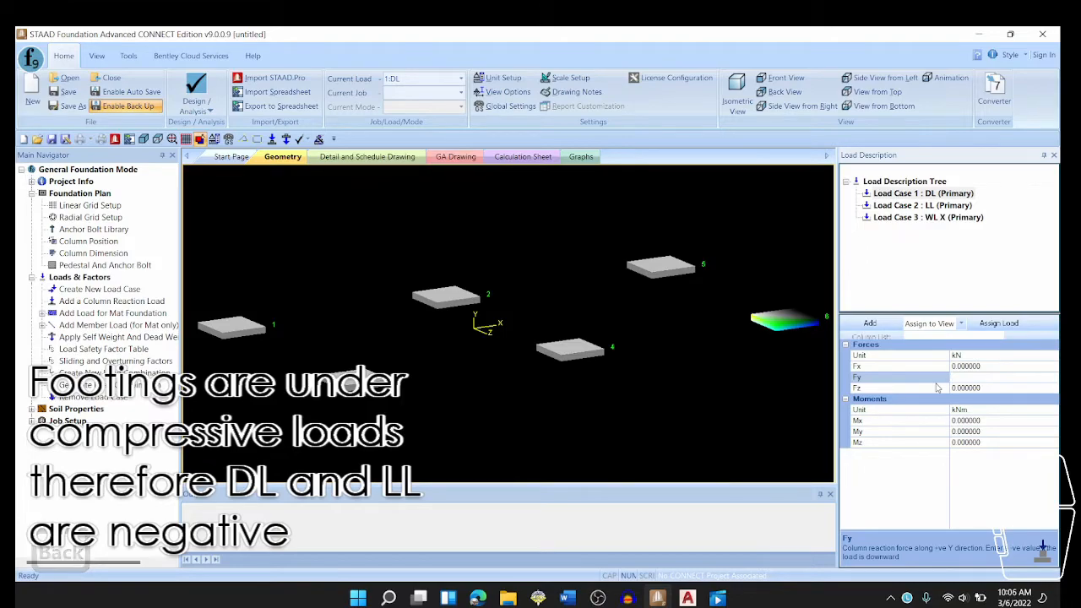
{"action": "type", "text": "-"}
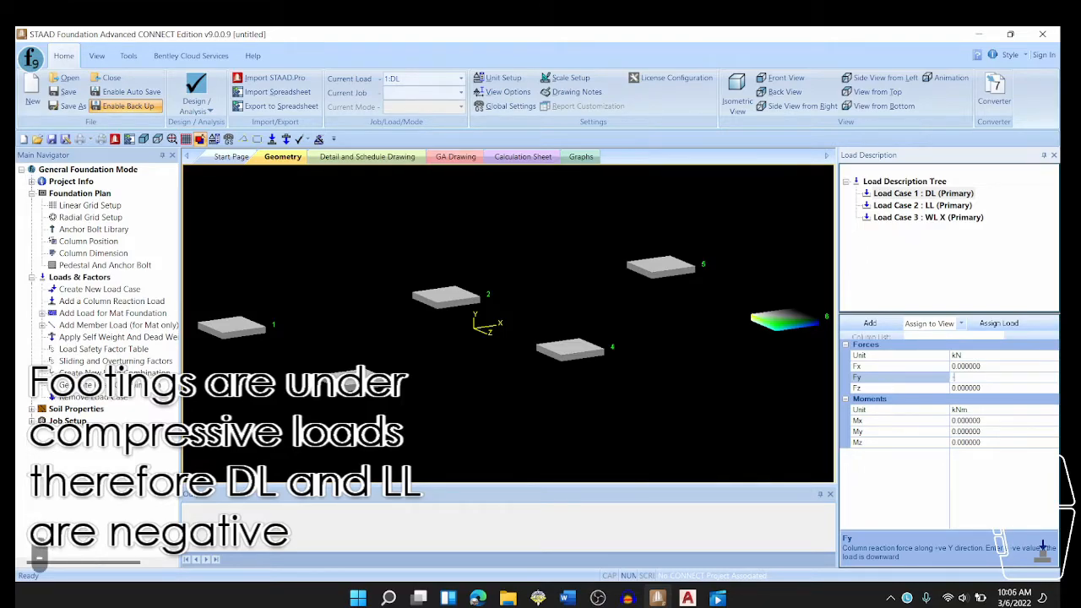
{"action": "type", "text": "100"}
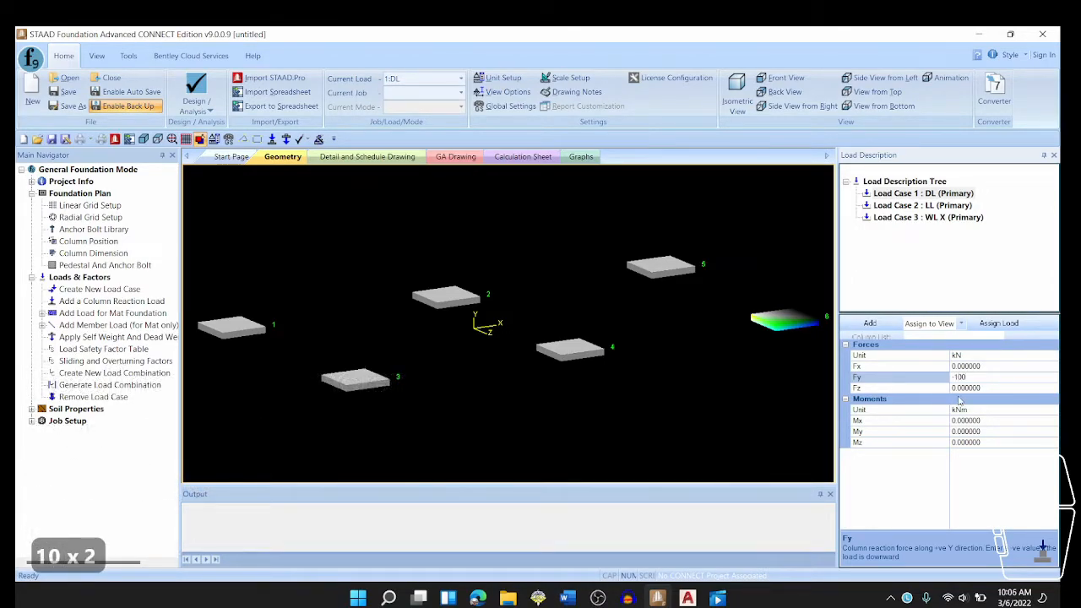
{"action": "key", "text": "Return"}
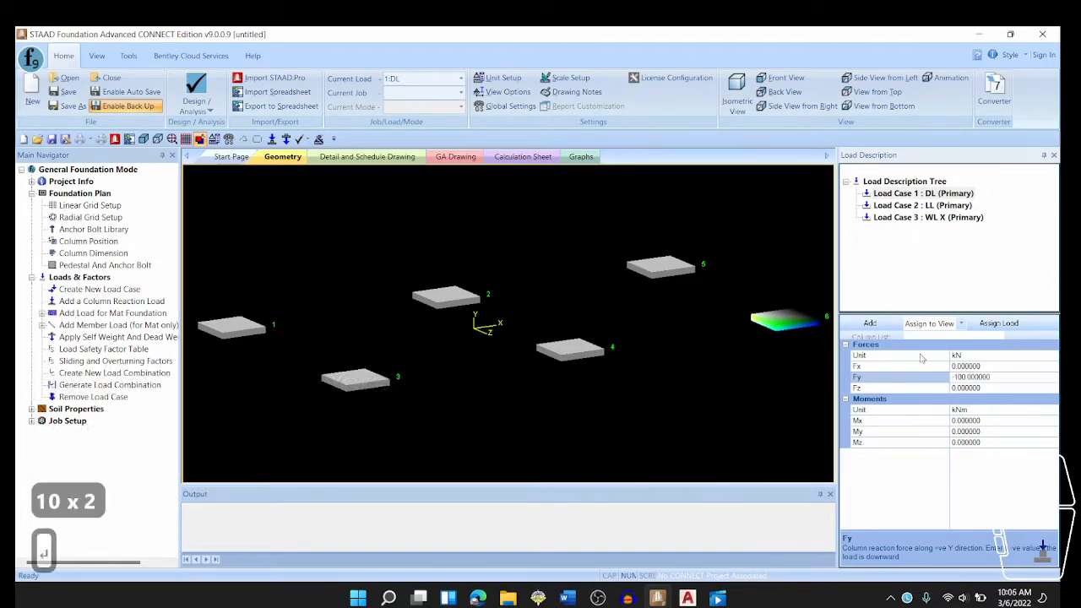
{"action": "left_click", "coordinate": [869, 324]}
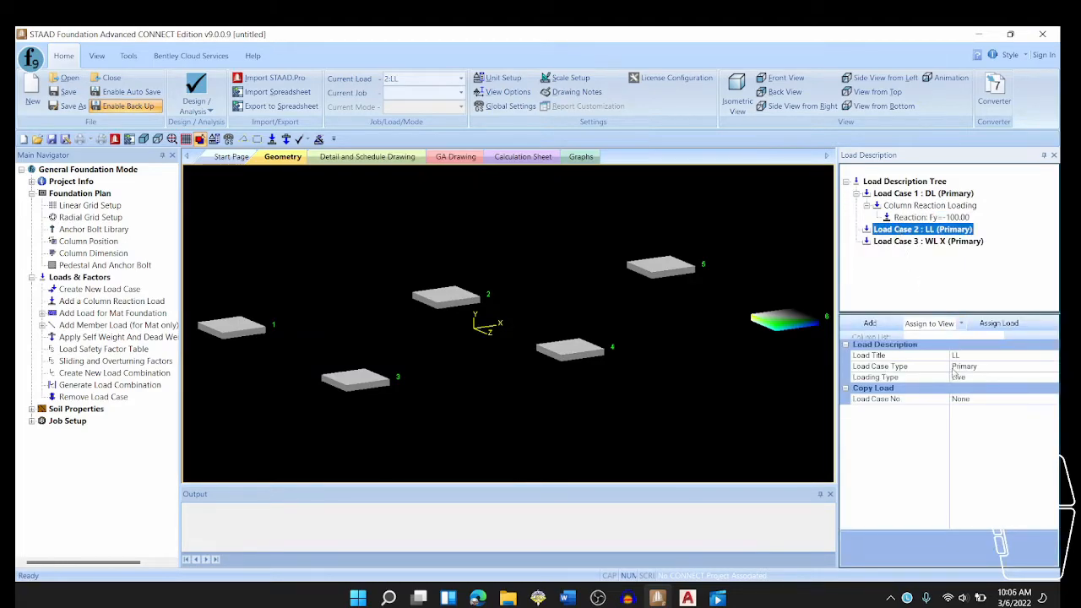
- Add a column reaction load with Fy of -20 kN to load case LL
{"action": "right_click", "coordinate": [935, 230]}
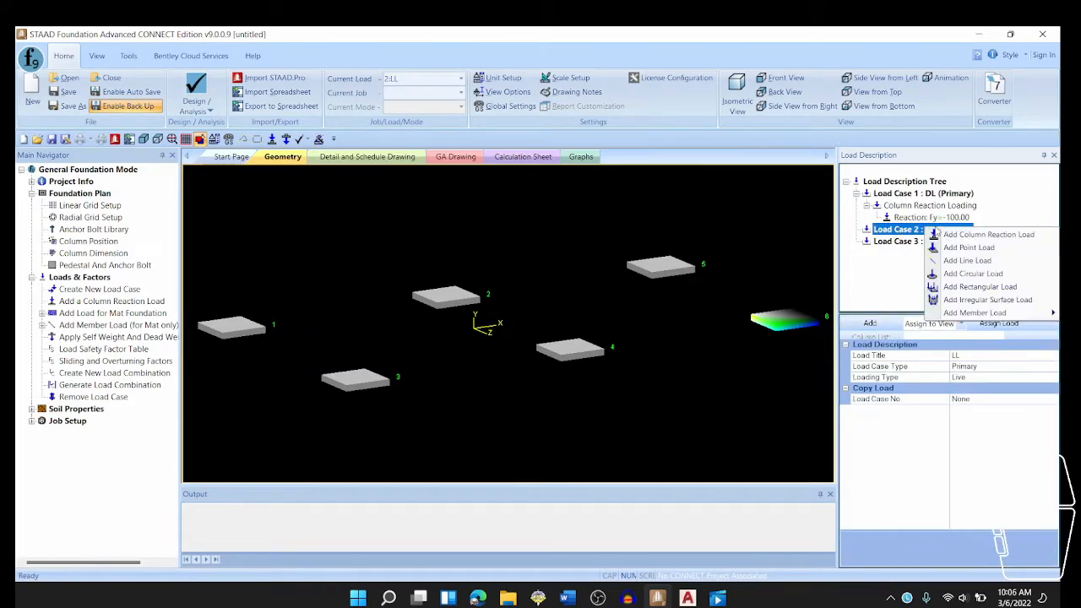
{"action": "left_click", "coordinate": [984, 234]}
{"action": "left_click", "coordinate": [988, 377]}
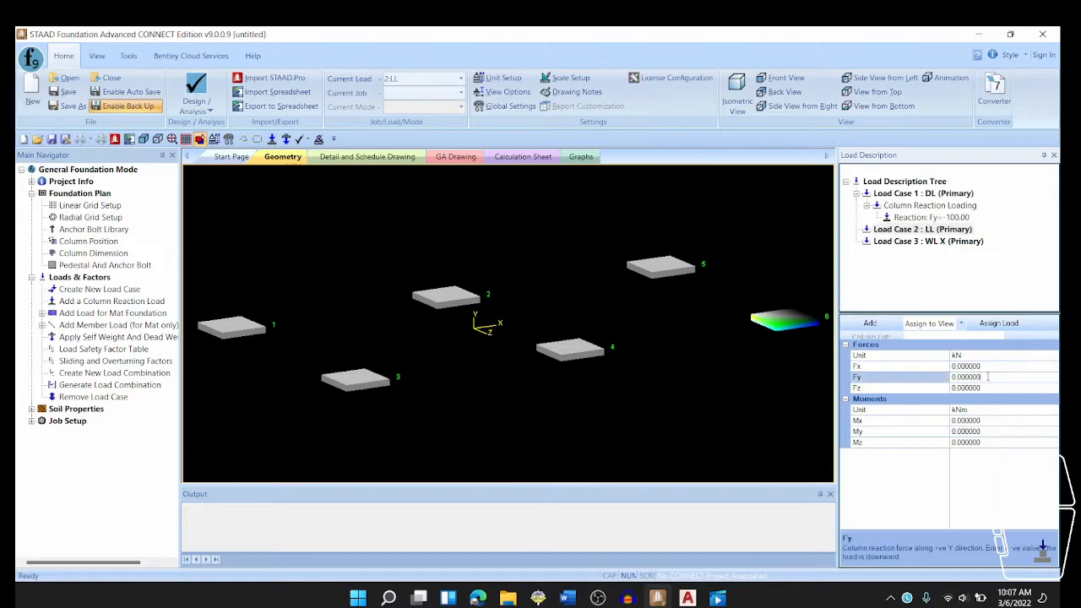
{"action": "left_click", "coordinate": [988, 378]}
{"action": "key", "text": "BackSpace"}
{"action": "type", "text": "-20"}
{"action": "key", "text": "Return"}
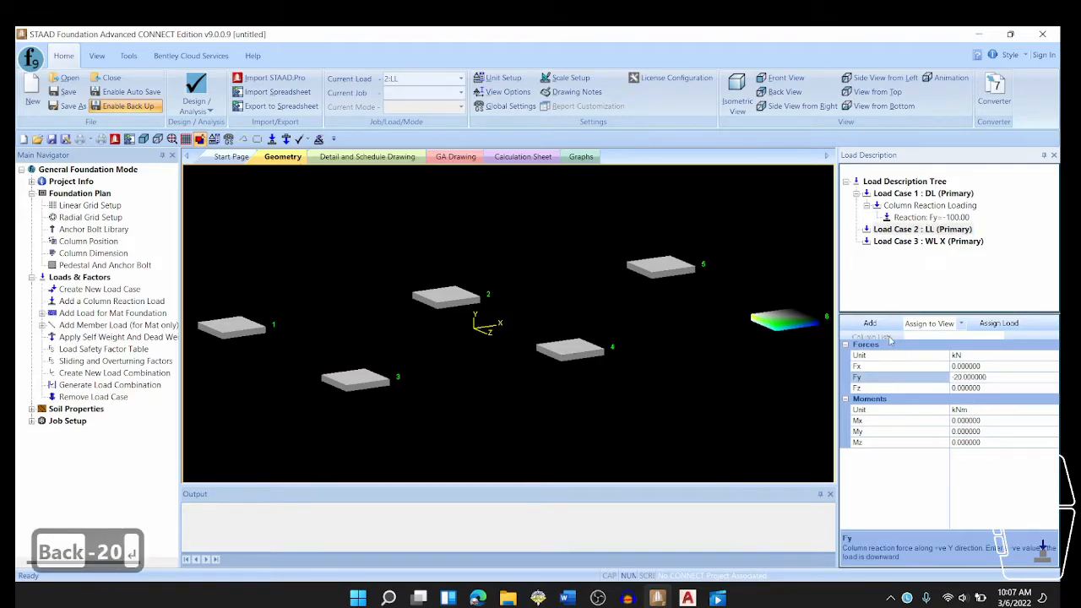
{"action": "left_click", "coordinate": [890, 247]}
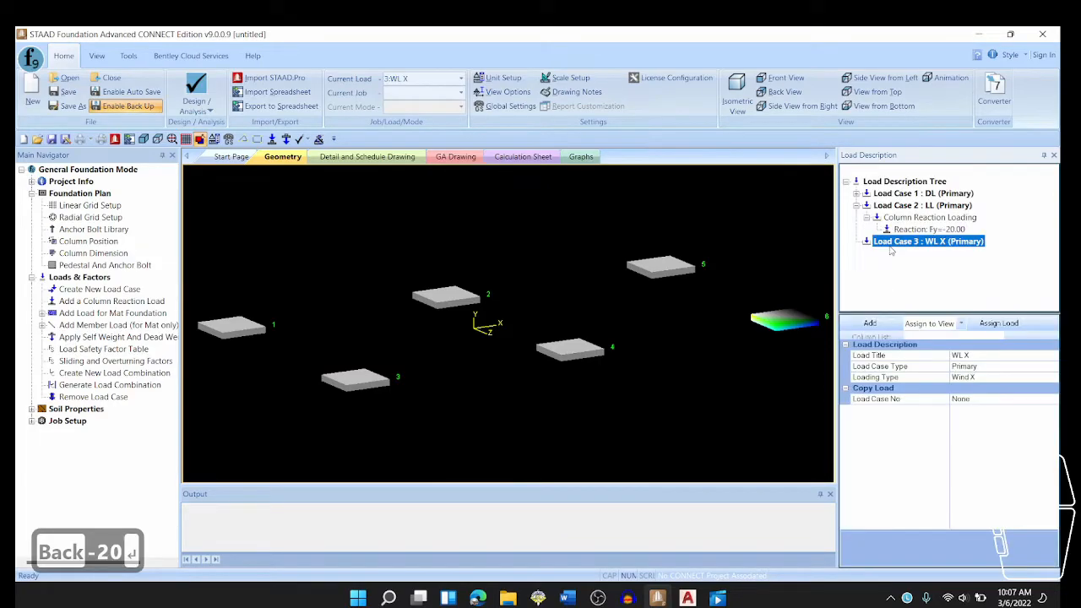
{"action": "left_click", "coordinate": [869, 322]}
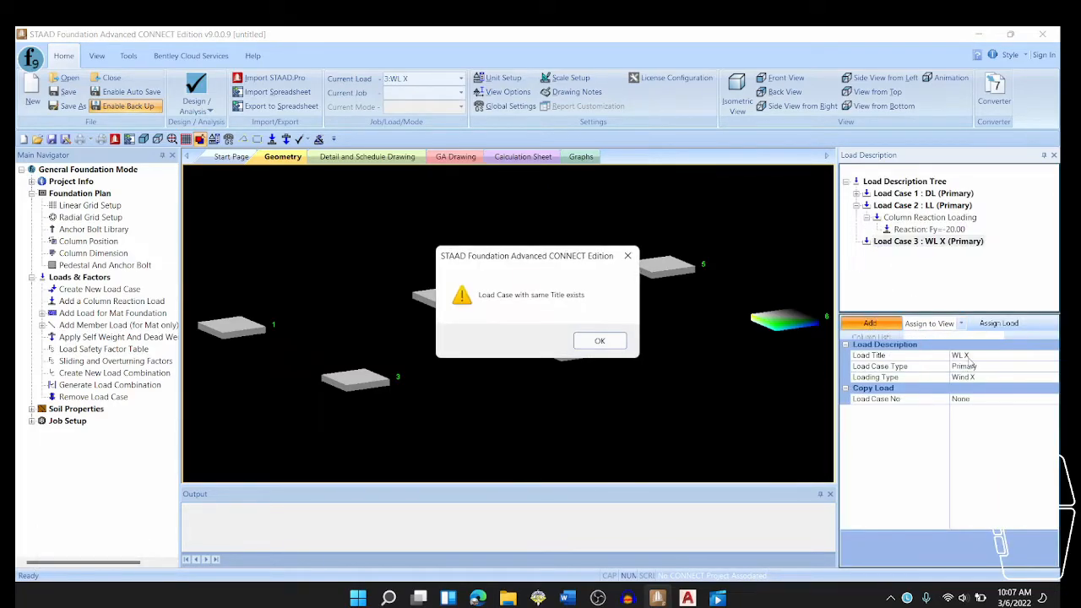
{"action": "left_click", "coordinate": [628, 256]}
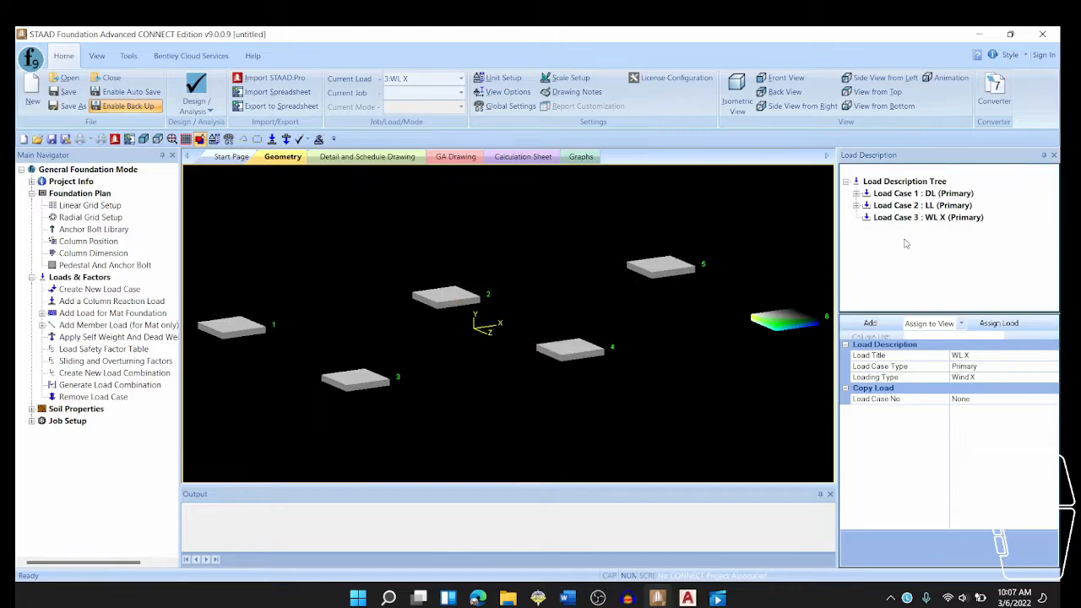
- Add a column reaction load with Fx of 10 kN to load case WL X
{"action": "right_click", "coordinate": [898, 221]}
{"action": "left_click", "coordinate": [912, 230]}
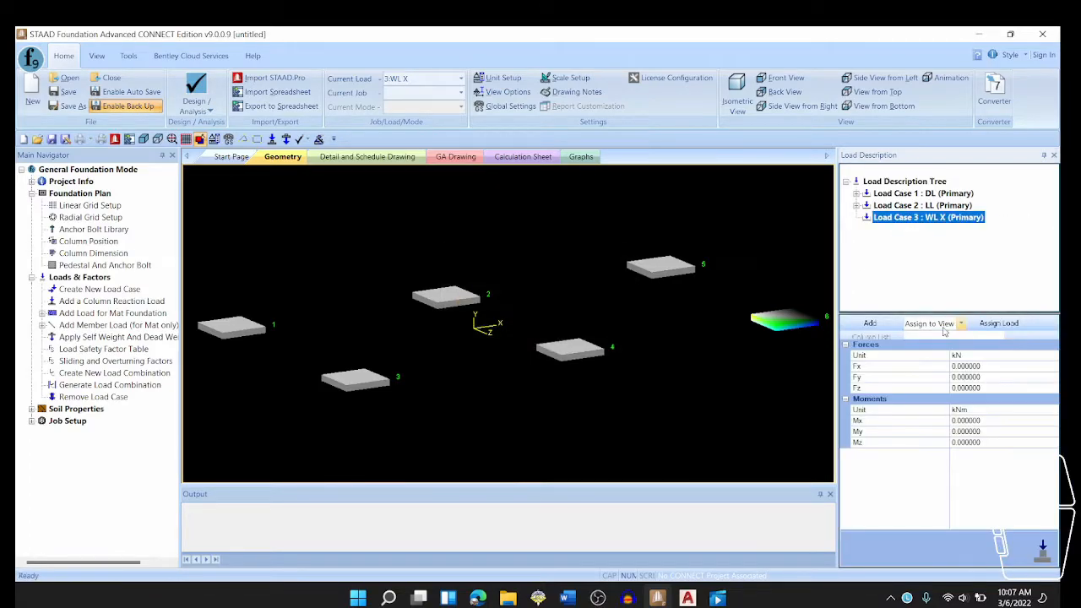
{"action": "left_click", "coordinate": [988, 366]}
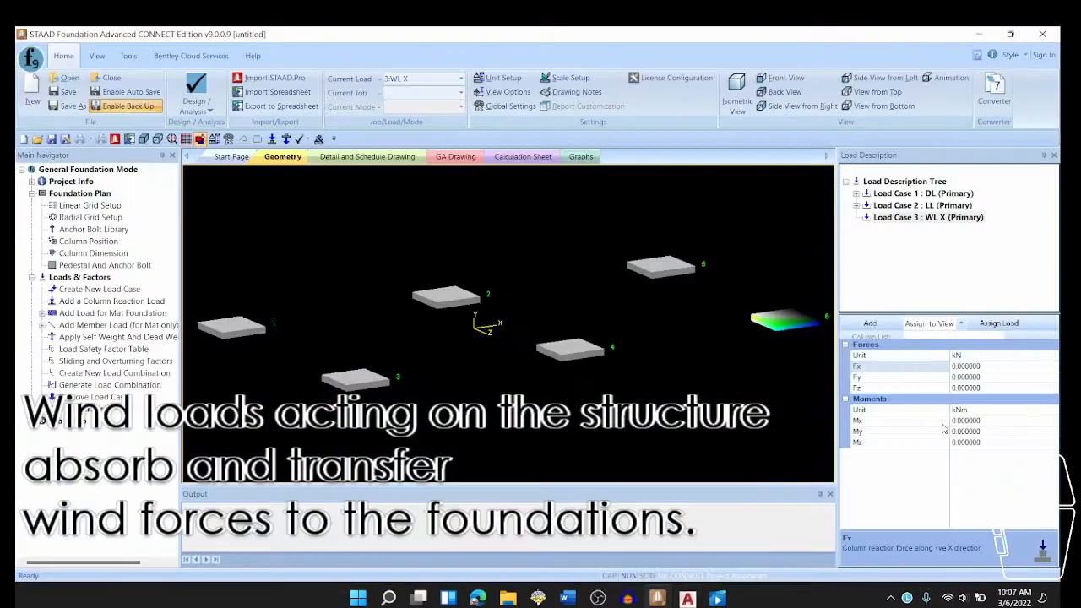
{"action": "left_click", "coordinate": [990, 366]}
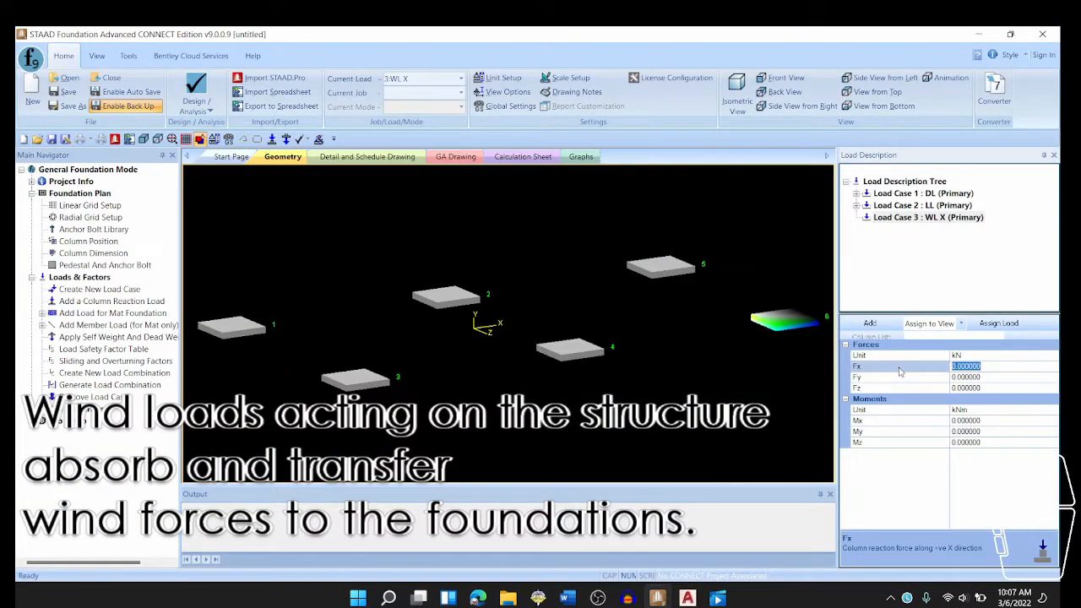
{"action": "type", "text": "10"}
{"action": "key", "text": "Return"}
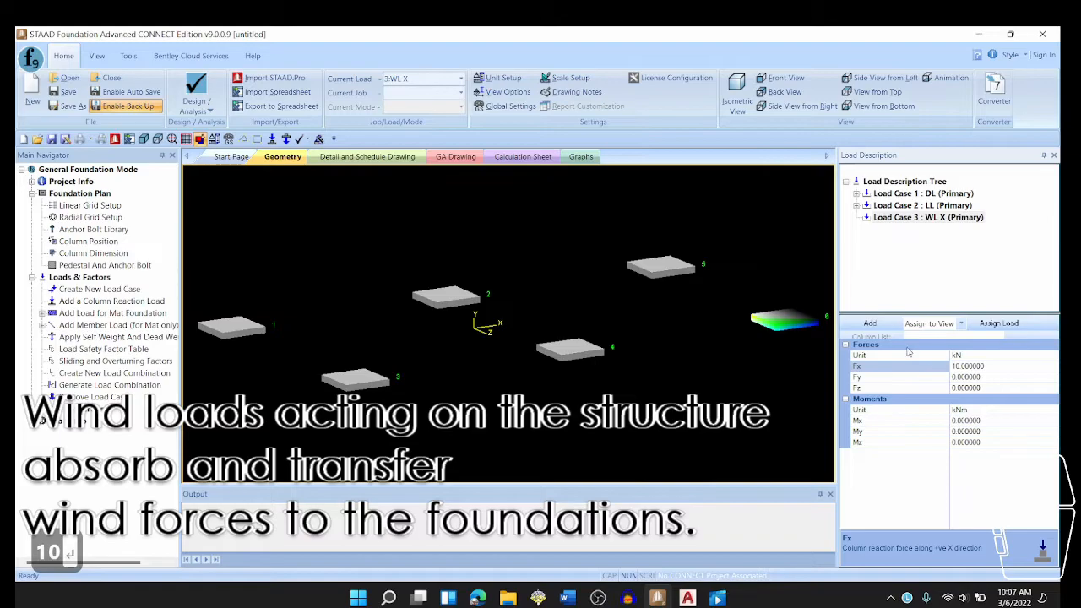
{"action": "left_click", "coordinate": [870, 323]}
- Assign the DL reaction of Fy -100 kN and the LL reaction of Fy -20 kN to all six columns in the view
{"action": "left_click", "coordinate": [858, 194]}
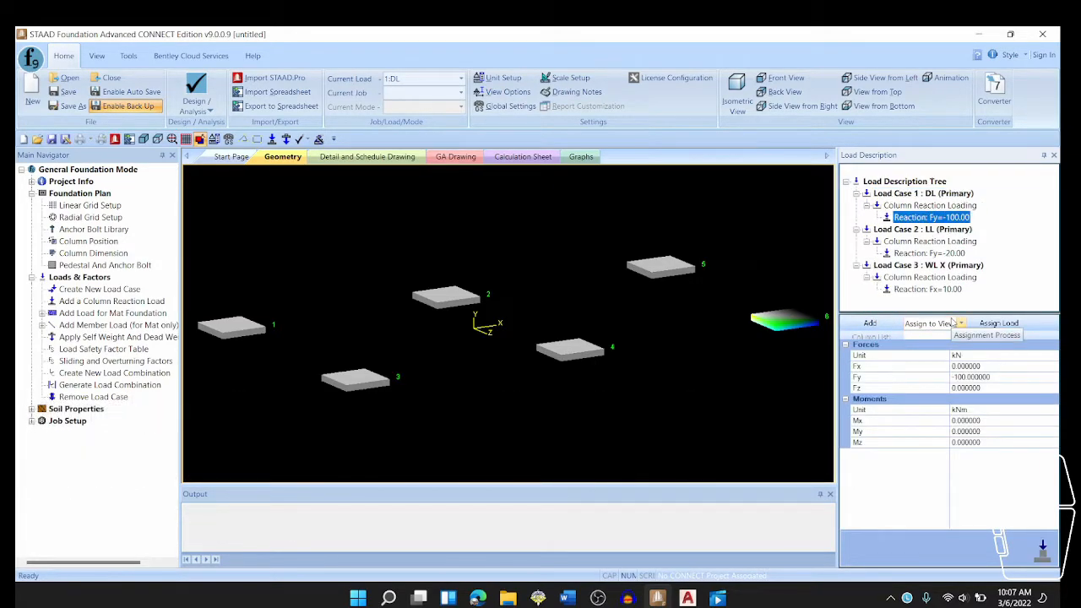
{"action": "left_click", "coordinate": [998, 325]}
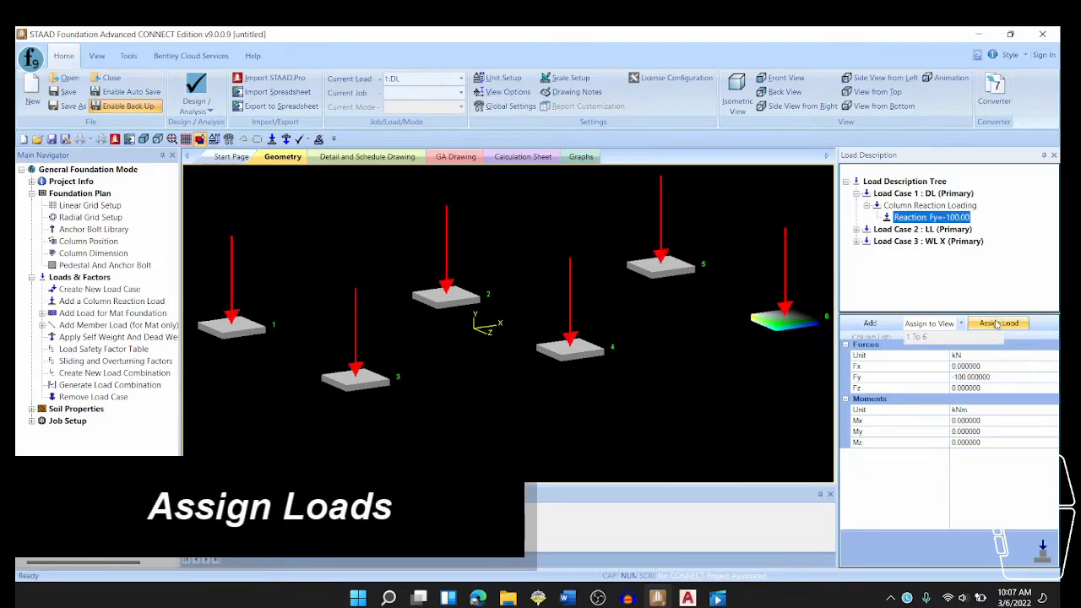
{"action": "left_click", "coordinate": [855, 234]}
{"action": "left_click", "coordinate": [867, 242]}
{"action": "left_click", "coordinate": [933, 255]}
{"action": "left_click", "coordinate": [998, 324]}
{"action": "left_click", "coordinate": [855, 194]}
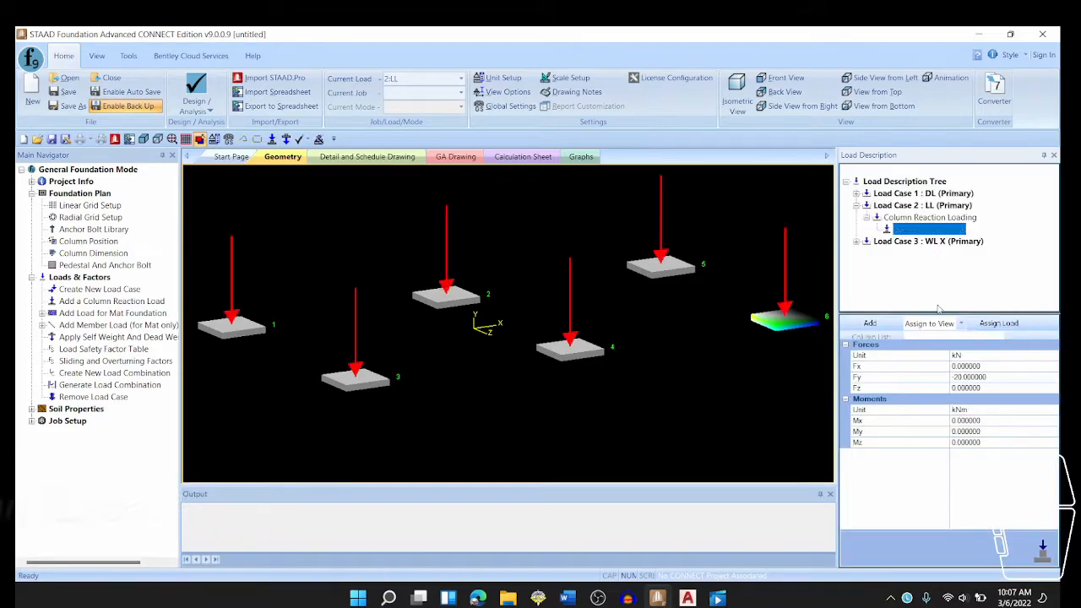
- Assign the WL X reaction of Fx 10 kN to all six columns in the view
{"action": "left_click", "coordinate": [856, 241]}
{"action": "left_click", "coordinate": [866, 254]}
{"action": "left_click", "coordinate": [929, 265]}
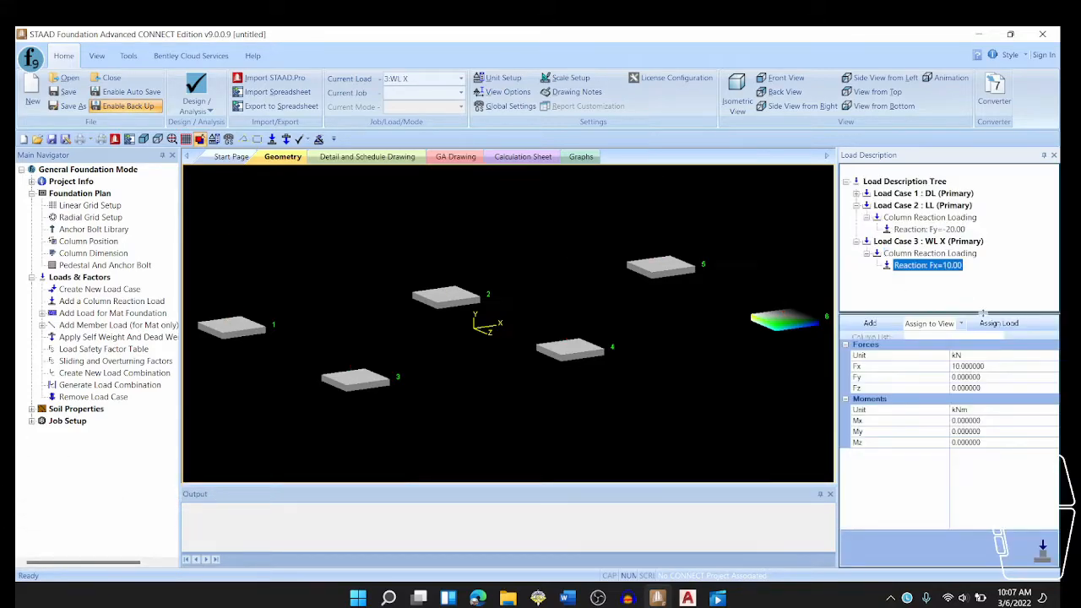
{"action": "left_click", "coordinate": [999, 323]}
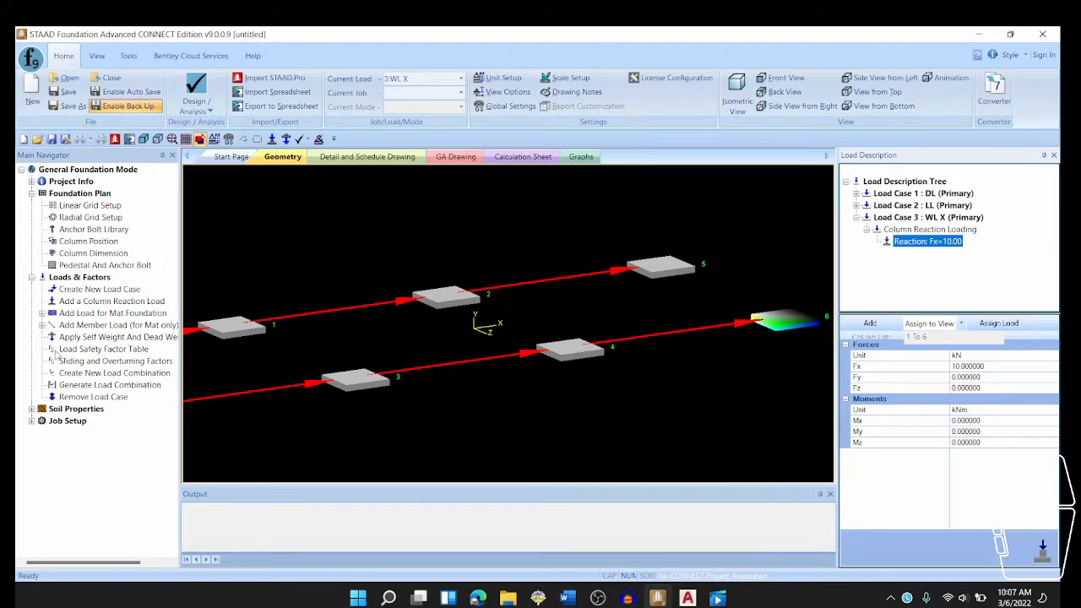
- Generate the service load combinations using the ASCE 7-05 combination code
{"action": "left_click", "coordinate": [114, 386]}
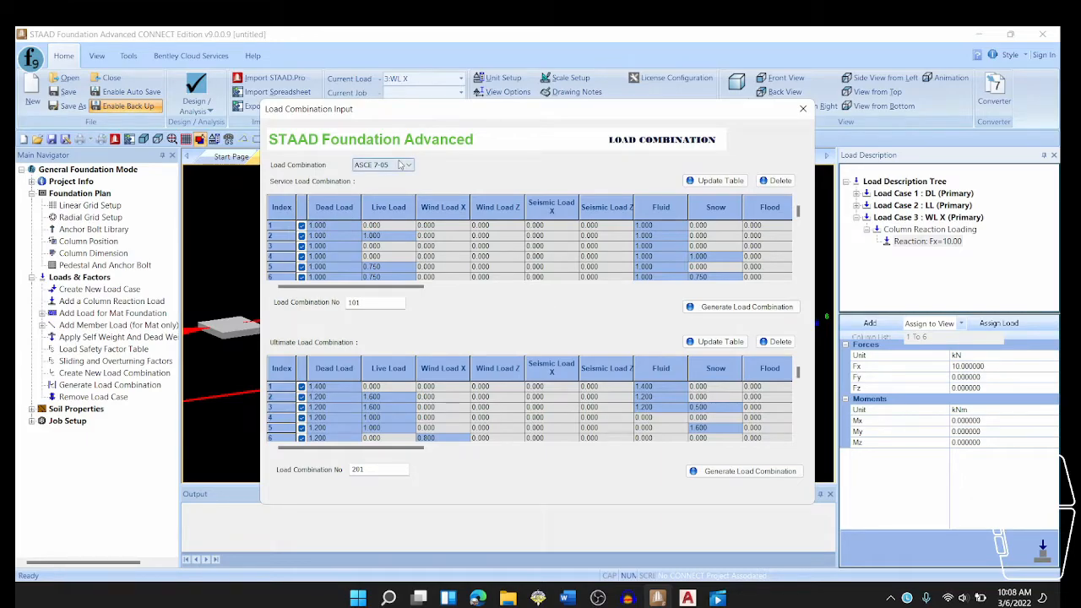
{"action": "left_click", "coordinate": [400, 165]}
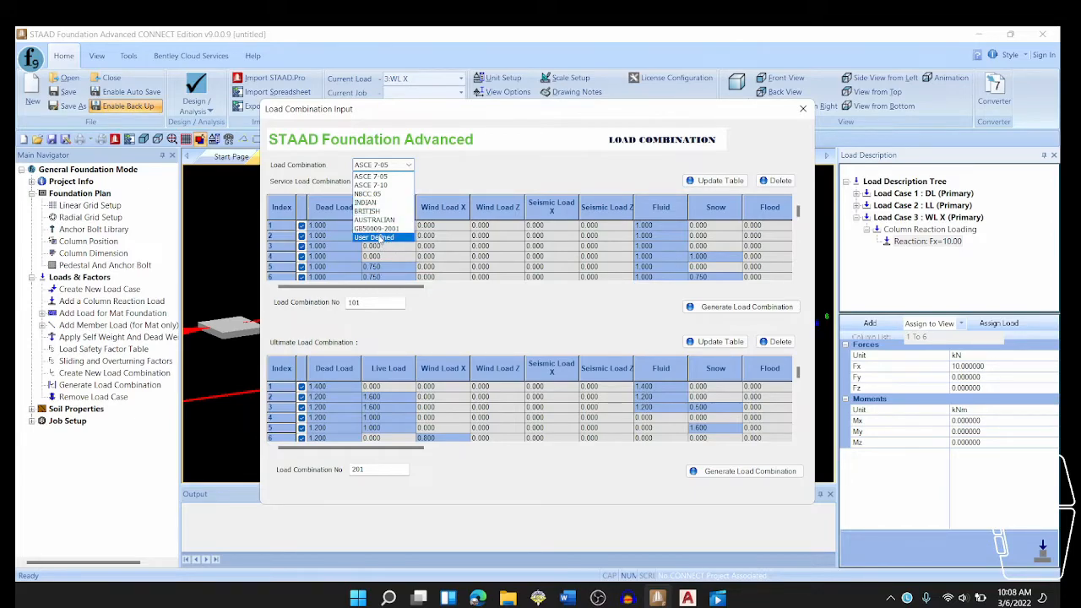
{"action": "left_click", "coordinate": [382, 238]}
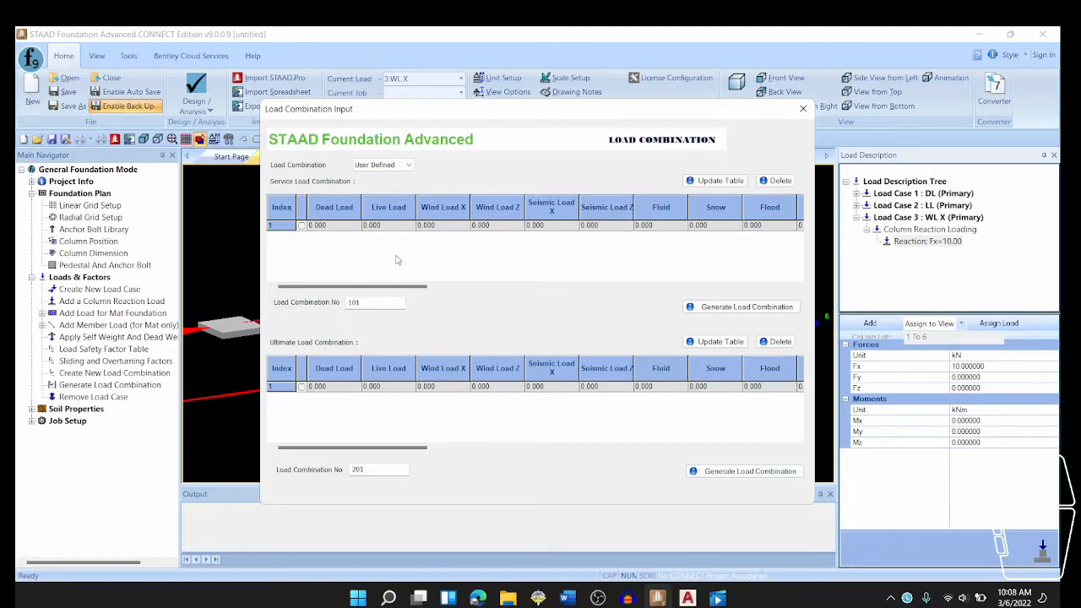
{"action": "left_click", "coordinate": [381, 165]}
{"action": "left_click", "coordinate": [381, 180]}
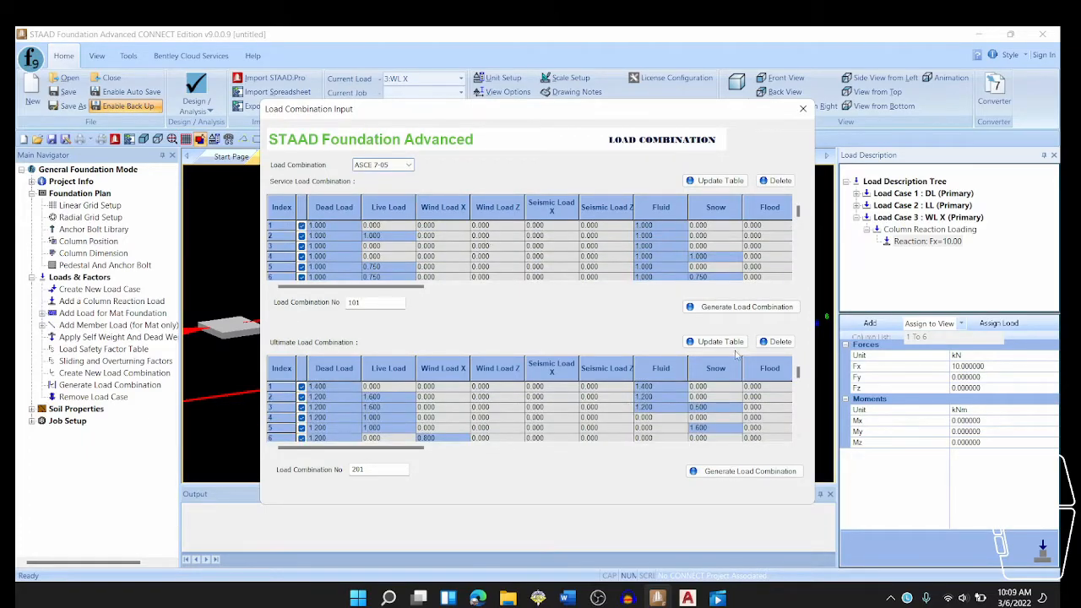
{"action": "left_click", "coordinate": [747, 307]}
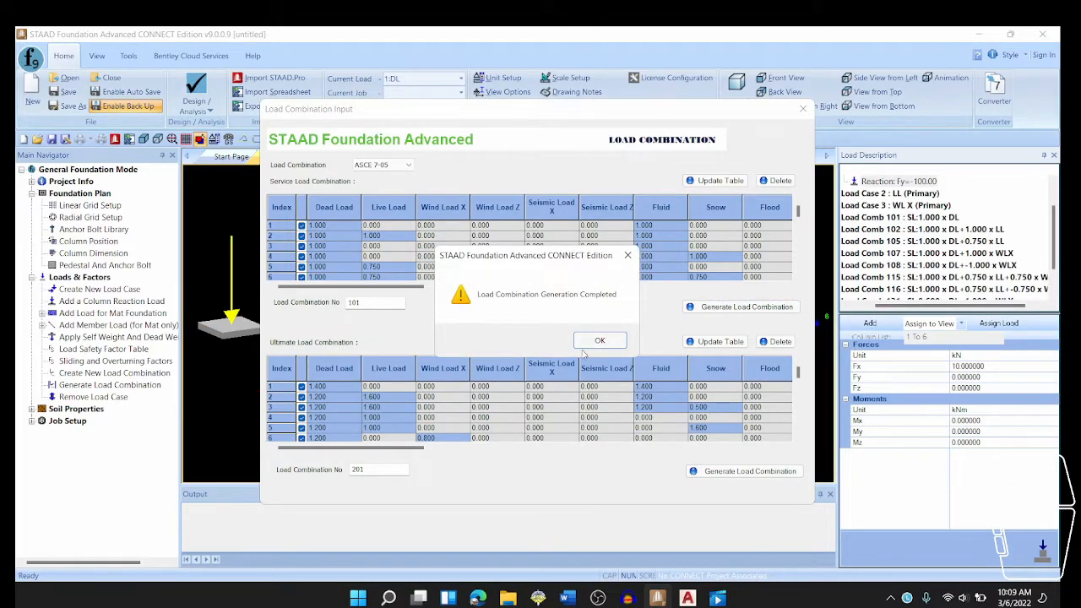
{"action": "left_click", "coordinate": [596, 343]}
- Generate the ASCE 7-05 ultimate load combinations and close the load combination input
{"action": "left_click", "coordinate": [750, 475]}
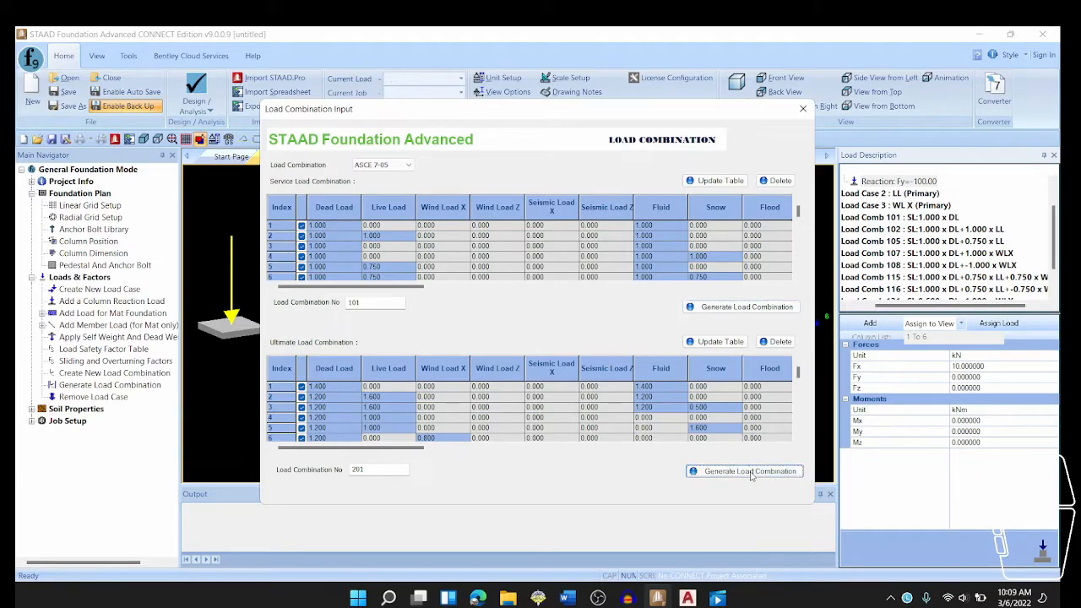
{"action": "left_click", "coordinate": [607, 340]}
{"action": "left_click", "coordinate": [803, 108]}
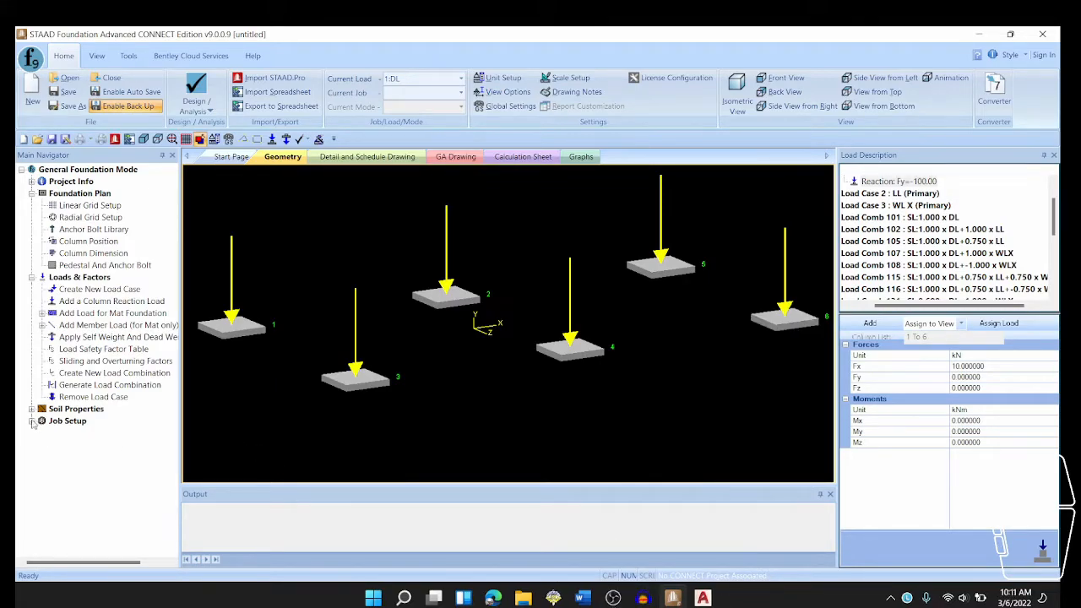
- Start a new job named Isolated Footings with Isolated as the job type
{"action": "left_click", "coordinate": [31, 421]}
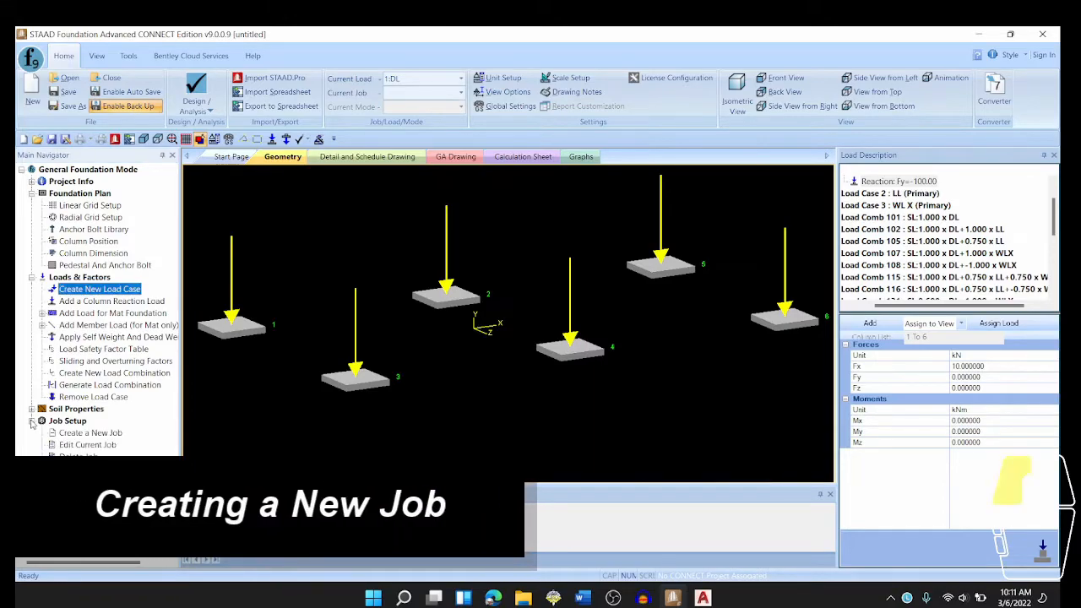
{"action": "left_click", "coordinate": [64, 433]}
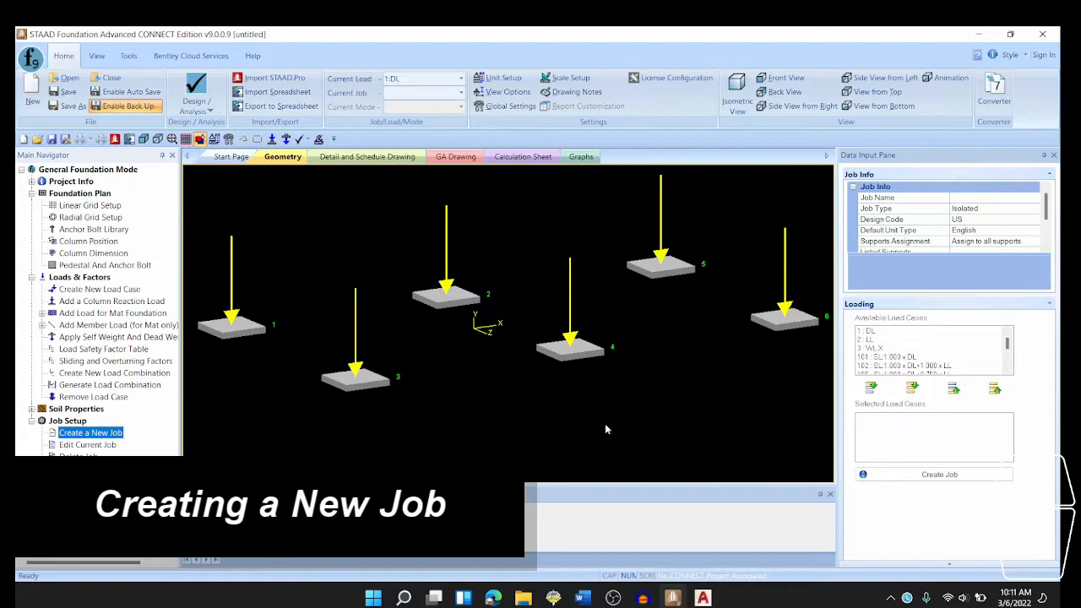
{"action": "left_click", "coordinate": [999, 197]}
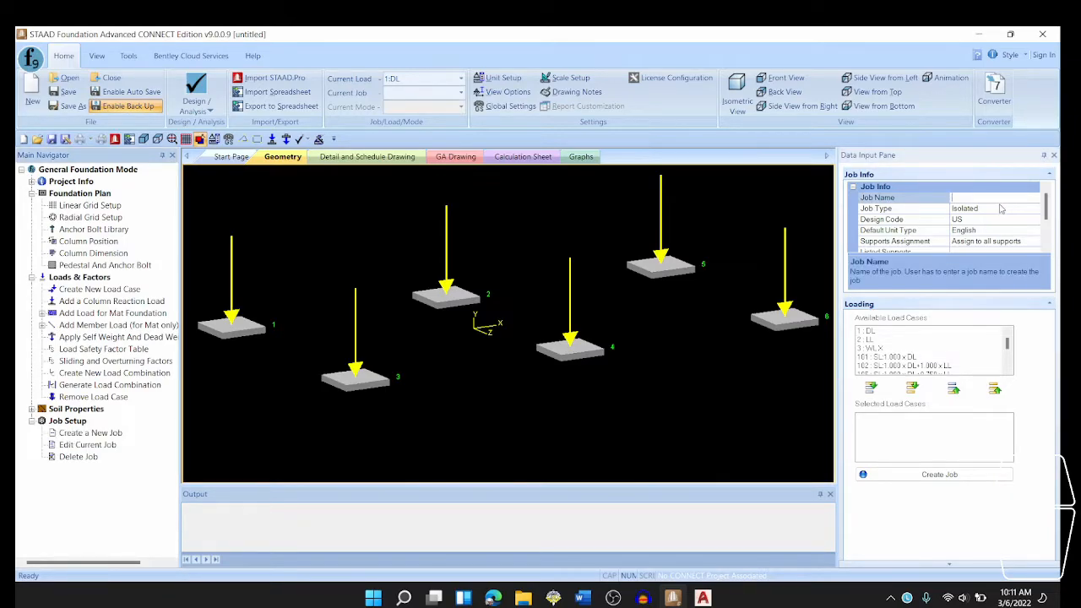
{"action": "type", "text": "Isolated"}
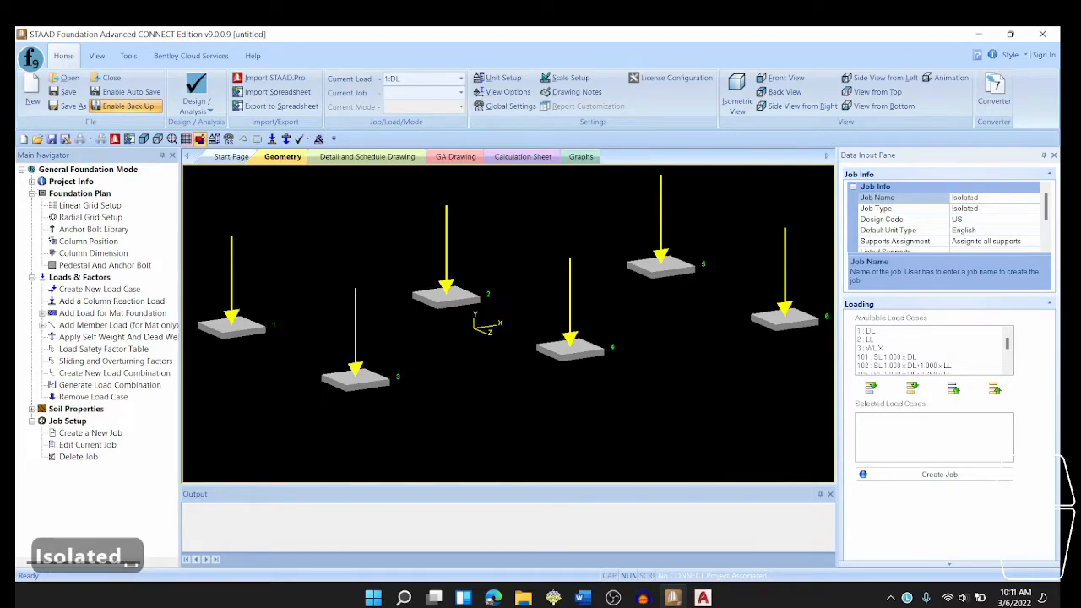
{"action": "type", "text": "Footings"}
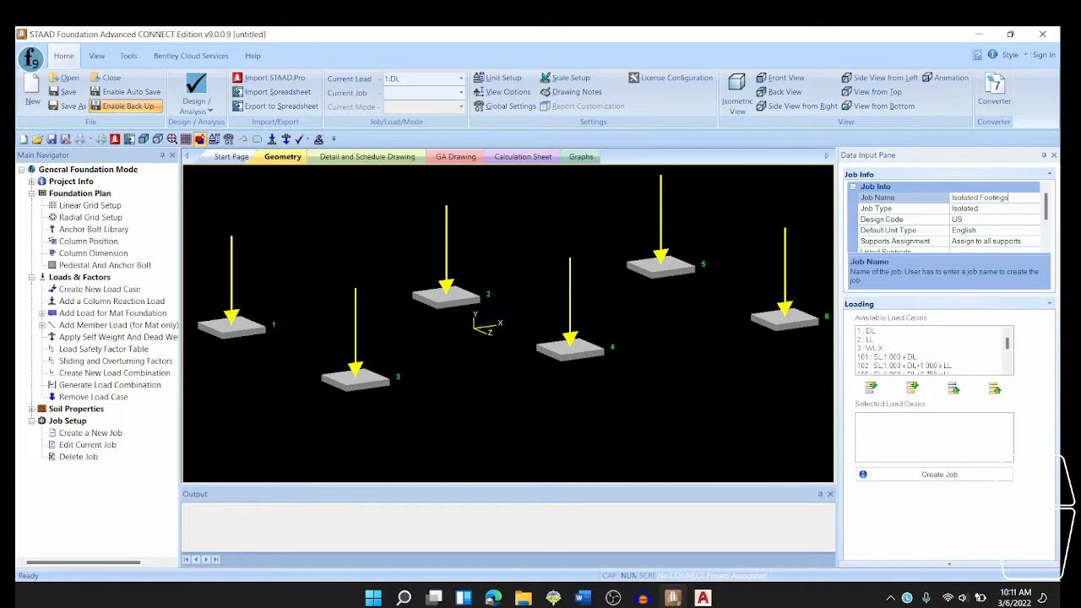
{"action": "left_click", "coordinate": [1000, 207]}
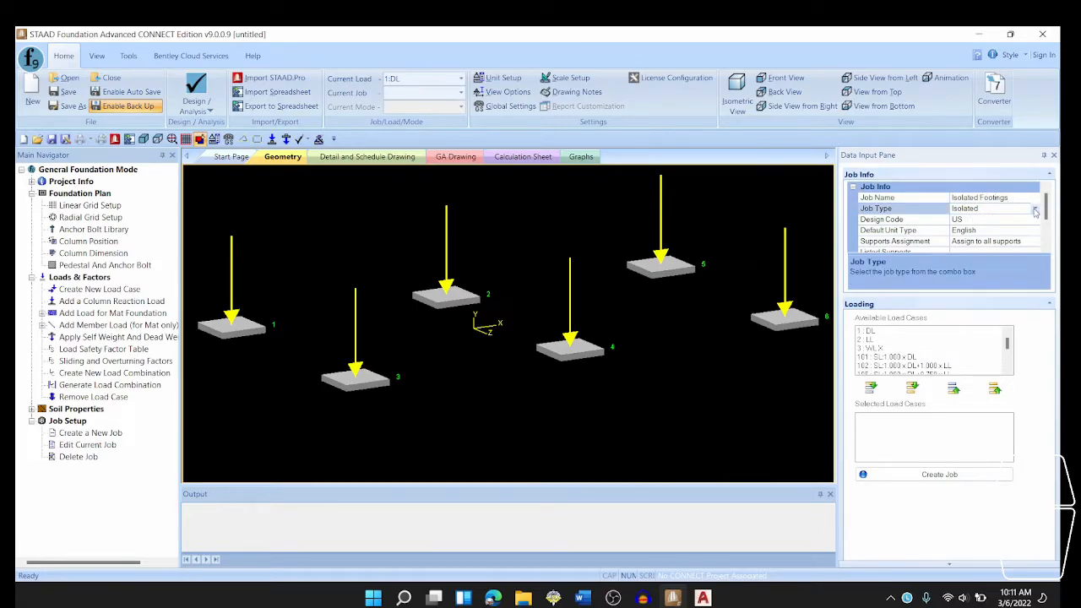
{"action": "left_click", "coordinate": [1036, 211]}
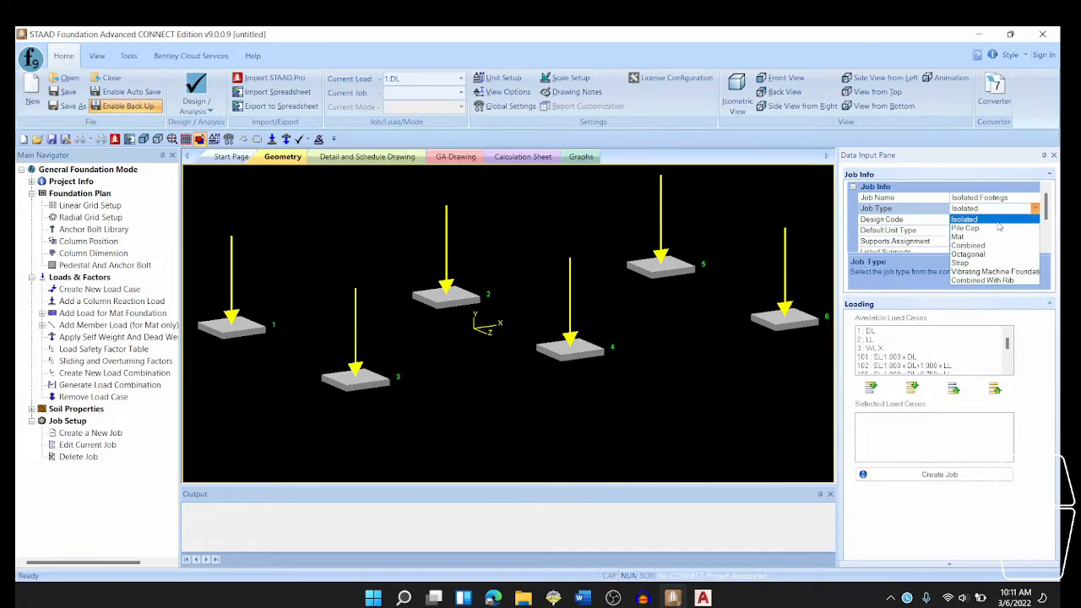
{"action": "left_click", "coordinate": [998, 222]}
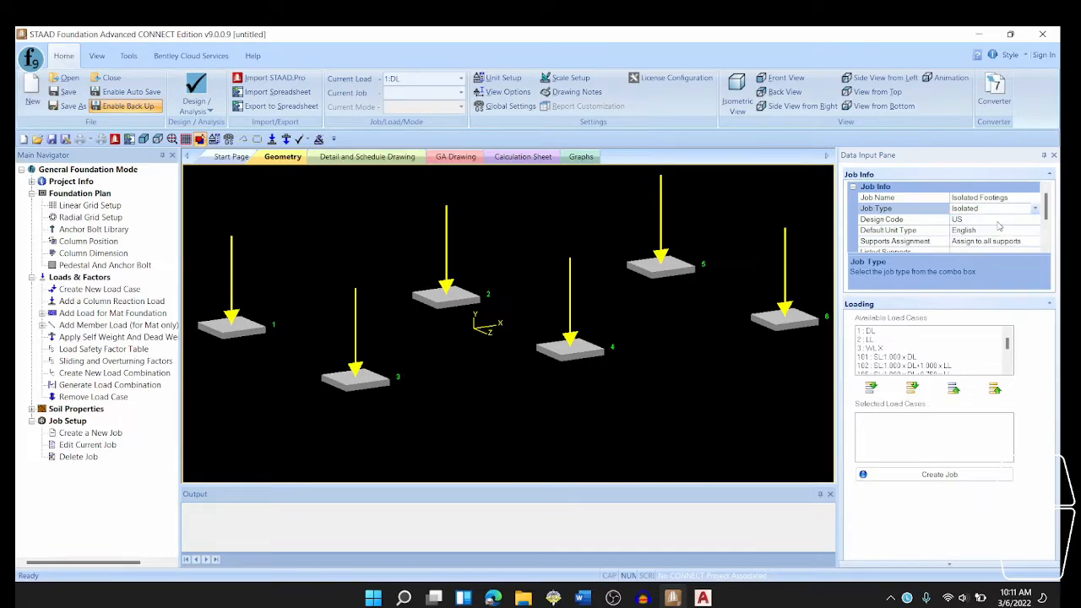
- Set the job's design code to US and its default unit type to SI
{"action": "scroll", "coordinate": [998, 229], "scroll_direction": "down", "scroll_amount": 1}
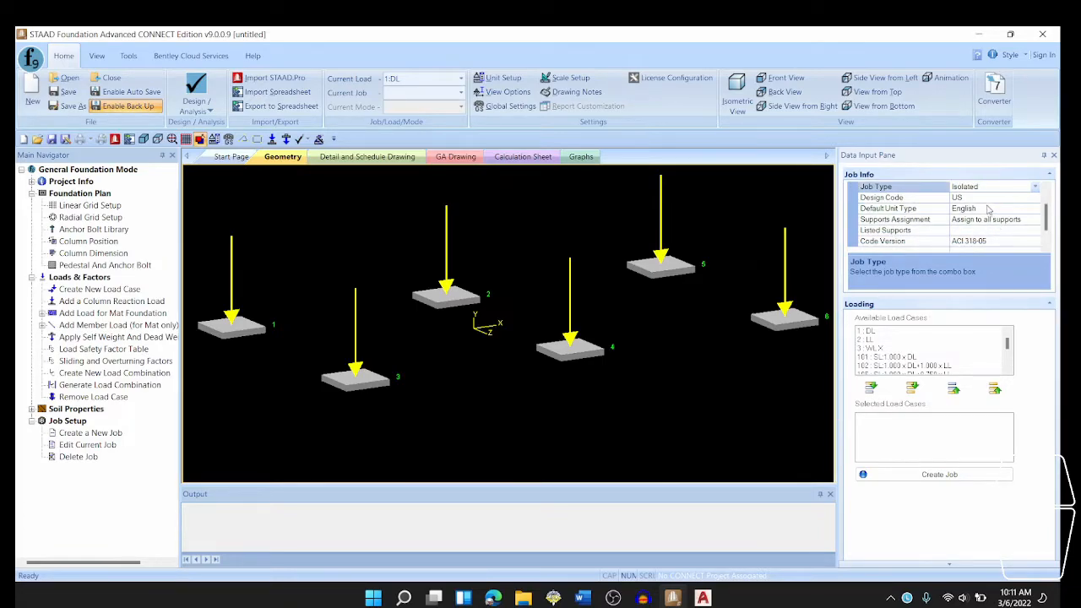
{"action": "left_click", "coordinate": [990, 199]}
{"action": "left_click", "coordinate": [1036, 198]}
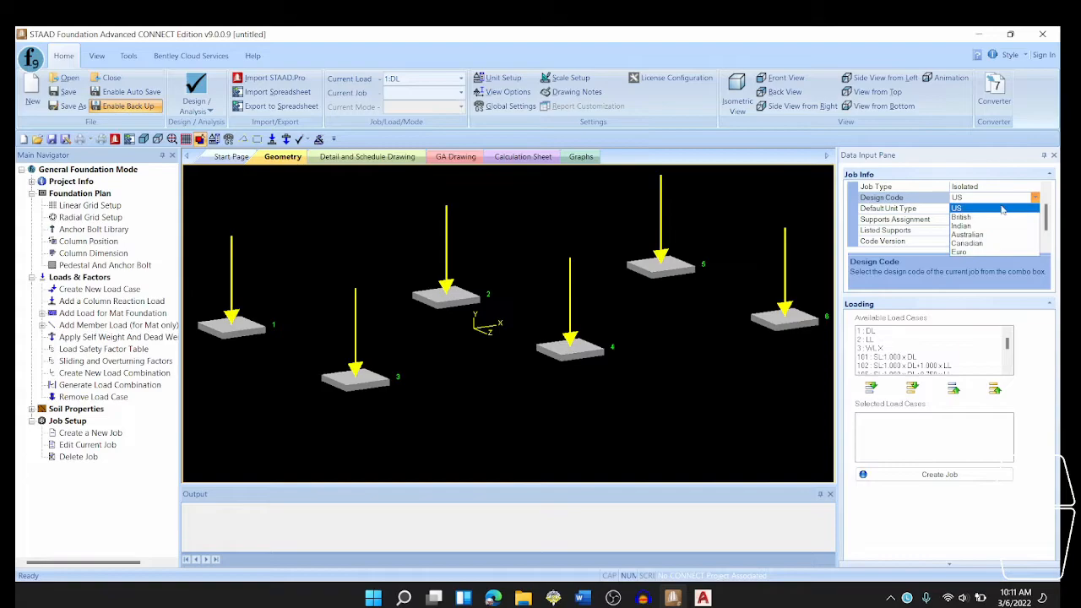
{"action": "left_click", "coordinate": [1003, 211]}
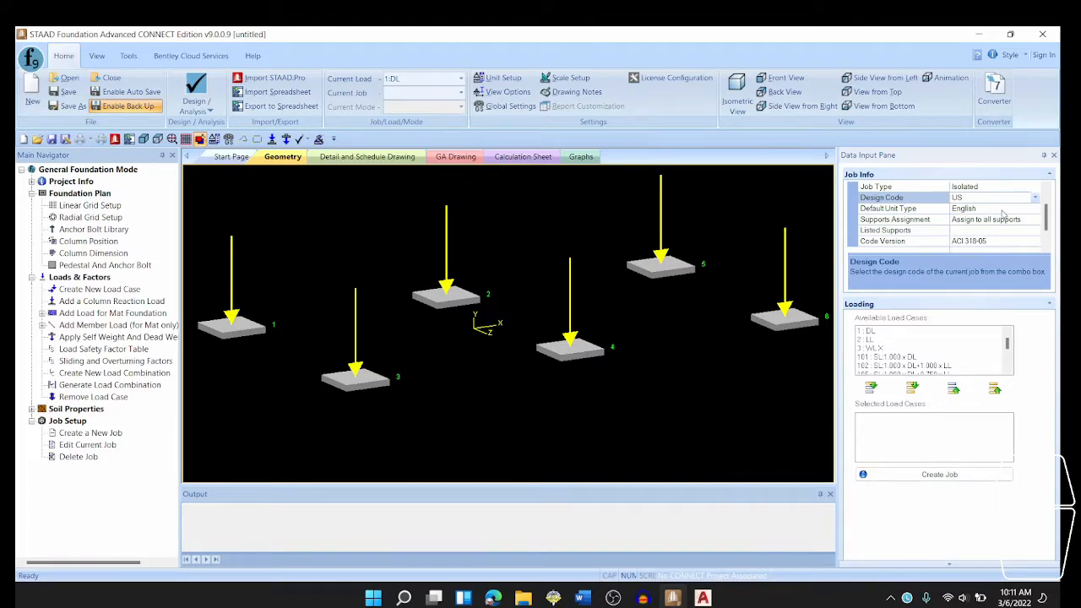
{"action": "left_click", "coordinate": [1003, 210]}
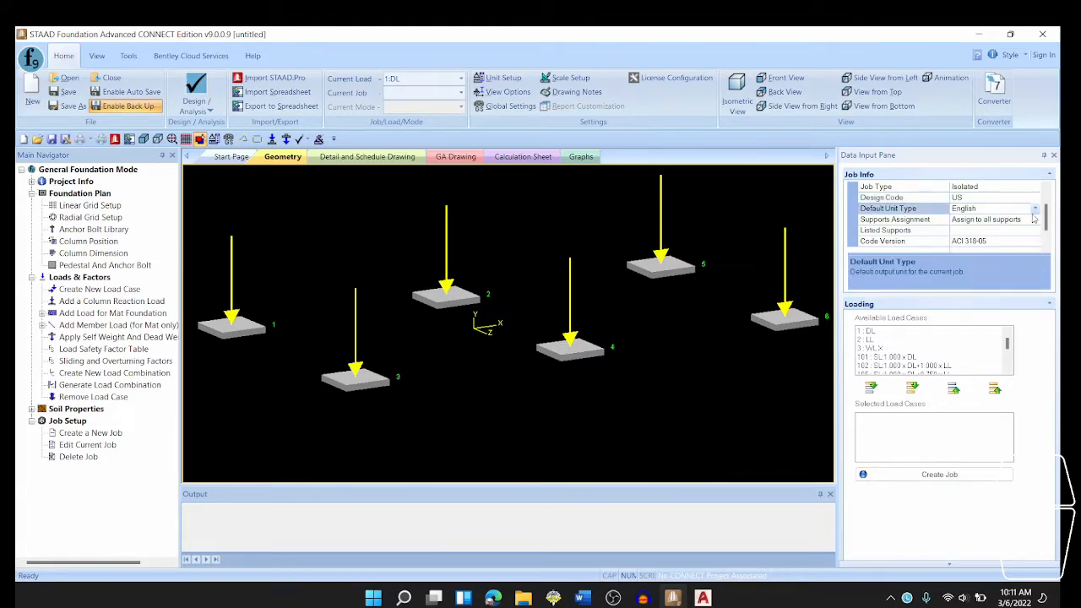
{"action": "left_click", "coordinate": [1035, 208]}
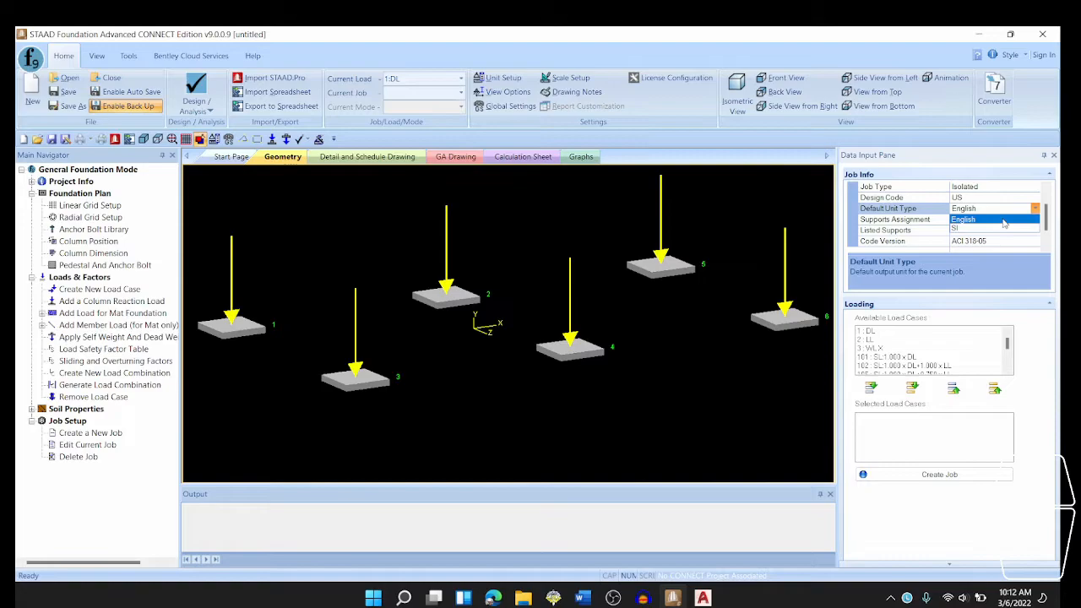
{"action": "left_click", "coordinate": [1004, 228]}
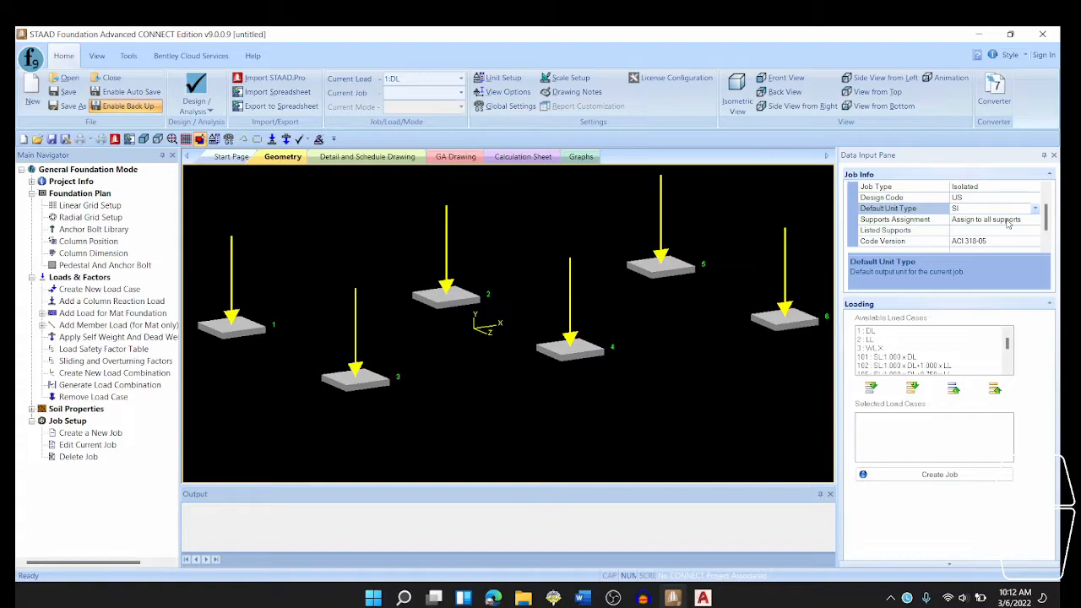
{"action": "scroll", "coordinate": [1006, 225], "scroll_direction": "down", "scroll_amount": 1}
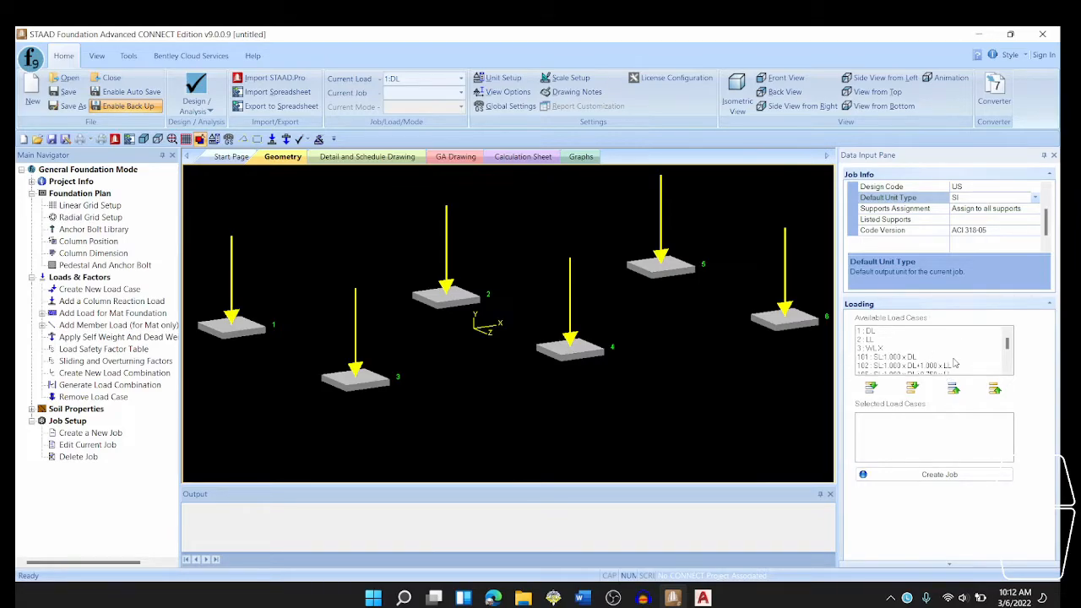
- Include all load combinations in the job, leave out the primary cases DL, LL and WL X, and create the job
{"action": "left_click", "coordinate": [916, 388]}
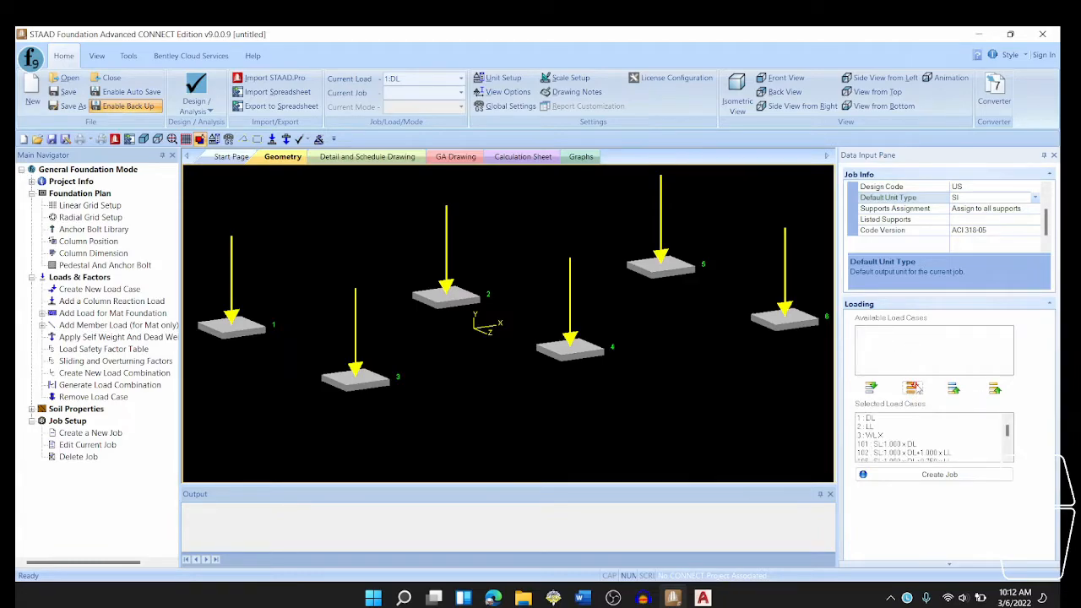
{"action": "left_click", "coordinate": [879, 436]}
{"action": "left_click", "coordinate": [875, 427], "text": "ctrl"}
{"action": "left_click", "coordinate": [873, 418], "text": "ctrl"}
{"action": "left_click", "coordinate": [953, 388]}
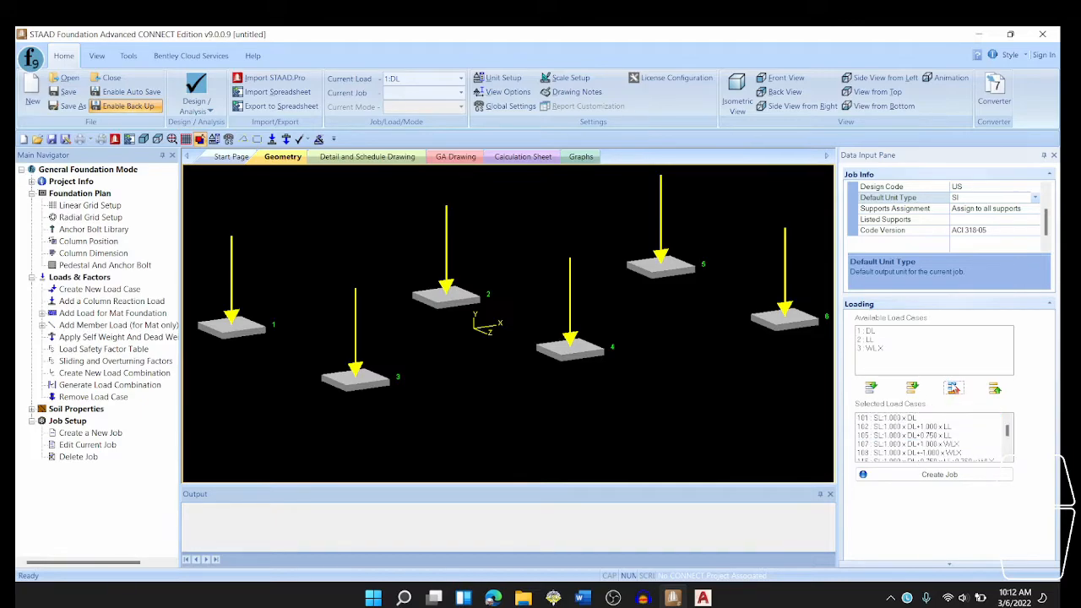
{"action": "left_click", "coordinate": [934, 475]}
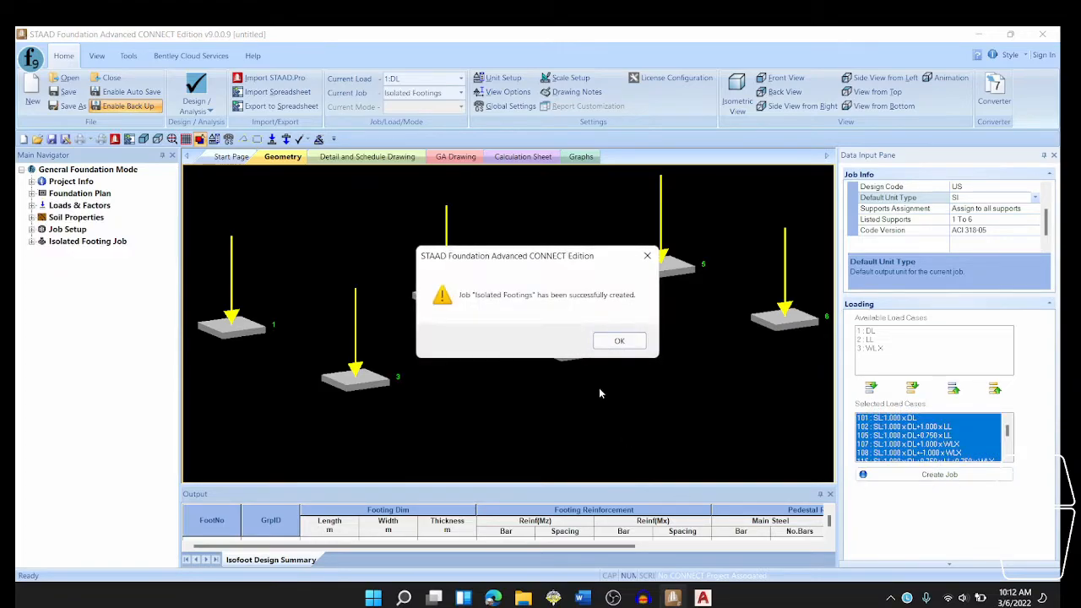
{"action": "left_click", "coordinate": [613, 341]}
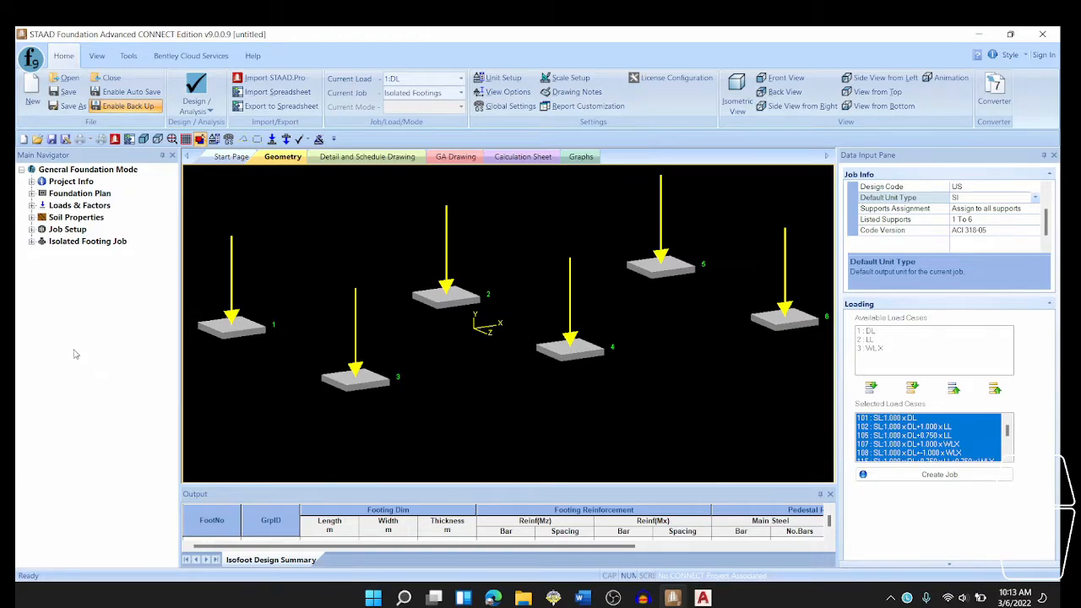
- Open the concrete and reinforcement design parameters of the isolated footing job
{"action": "left_click", "coordinate": [30, 251]}
{"action": "left_click", "coordinate": [31, 242]}
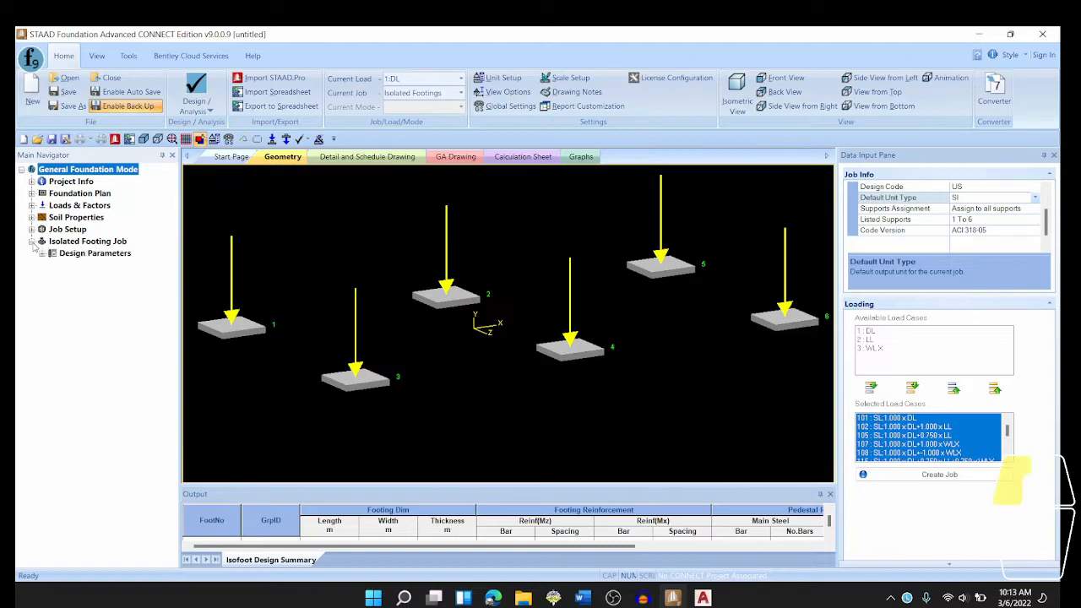
{"action": "left_click", "coordinate": [43, 253]}
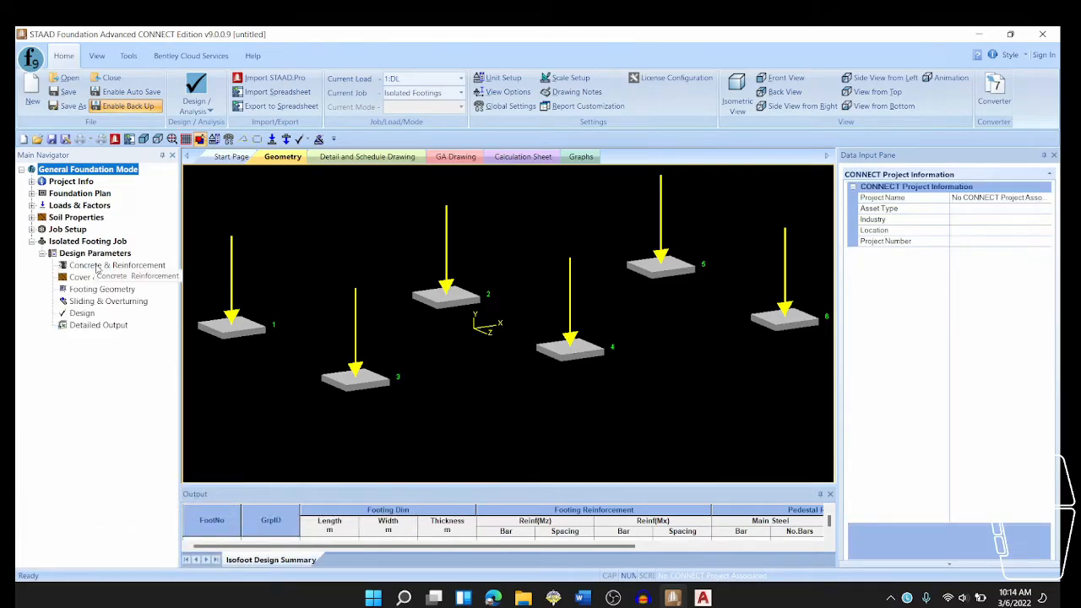
{"action": "left_click", "coordinate": [98, 267]}
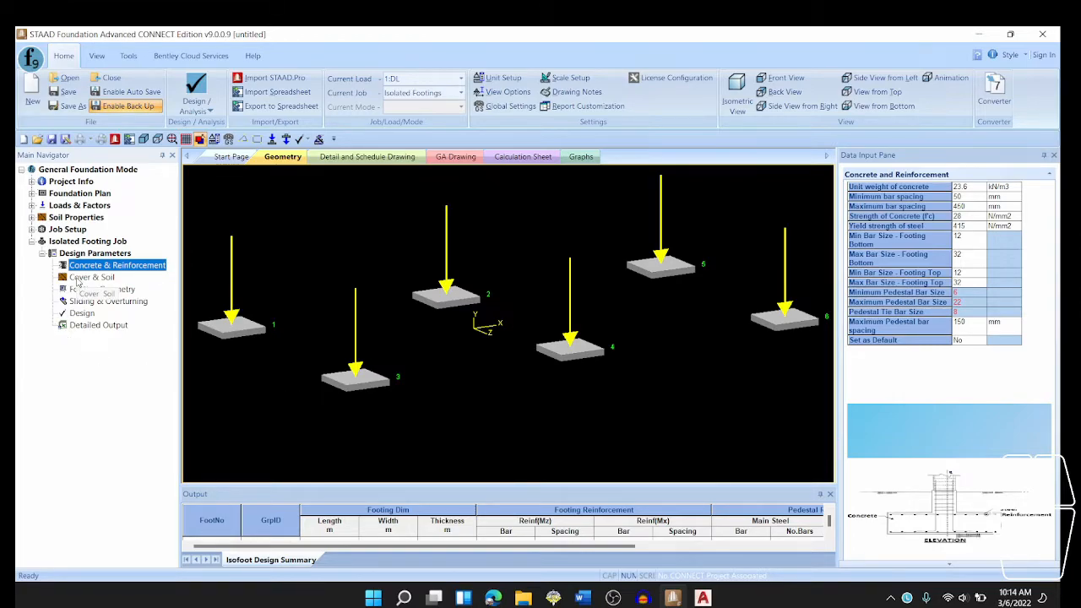
- In the cover and soil parameters, choose Cohesive Soil as the soil type and set the cohesion to 5 kN/m2
{"action": "left_click", "coordinate": [84, 277]}
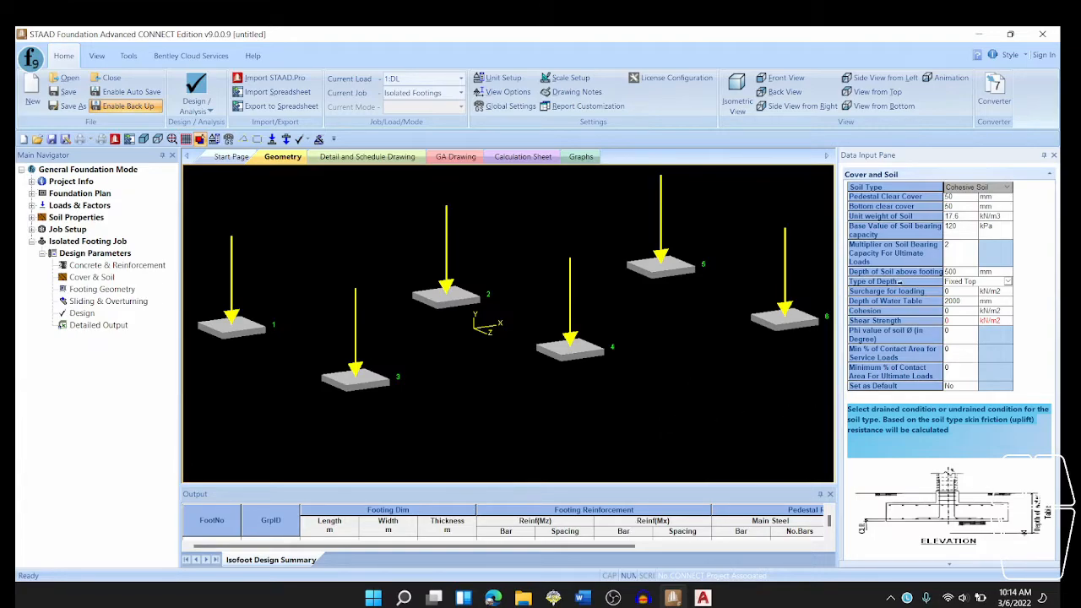
{"action": "left_click", "coordinate": [976, 189]}
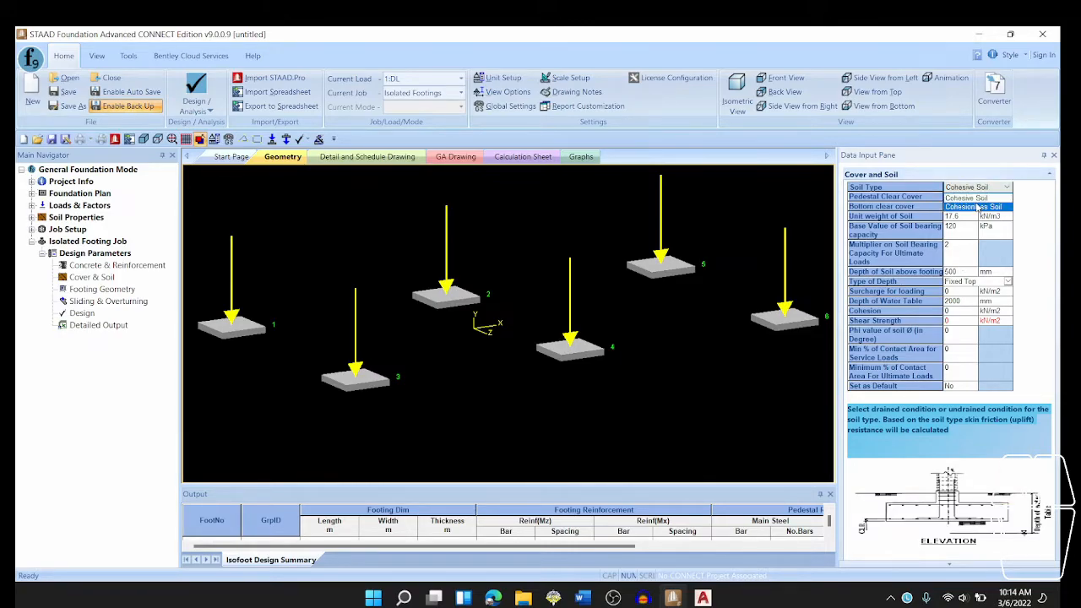
{"action": "left_click", "coordinate": [958, 198]}
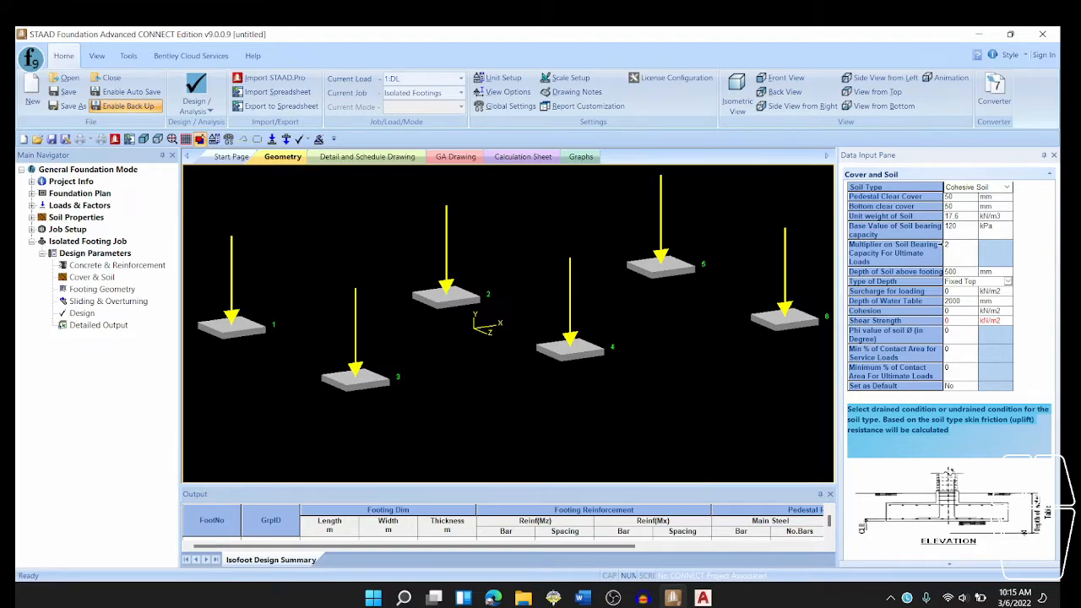
{"action": "left_click", "coordinate": [956, 311]}
{"action": "type", "text": "5"}
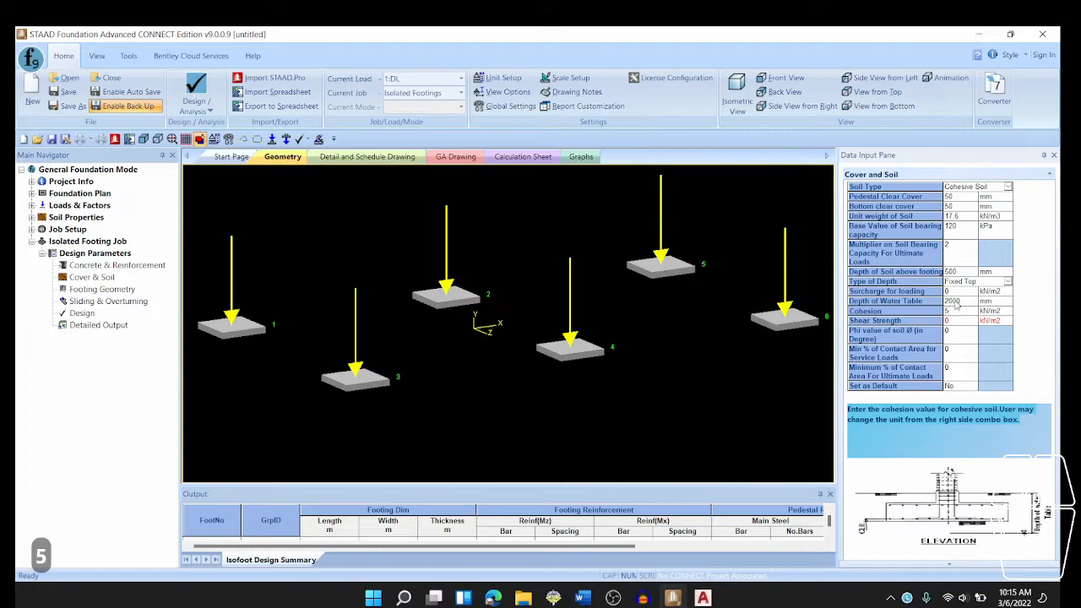
{"action": "key", "text": "Return"}
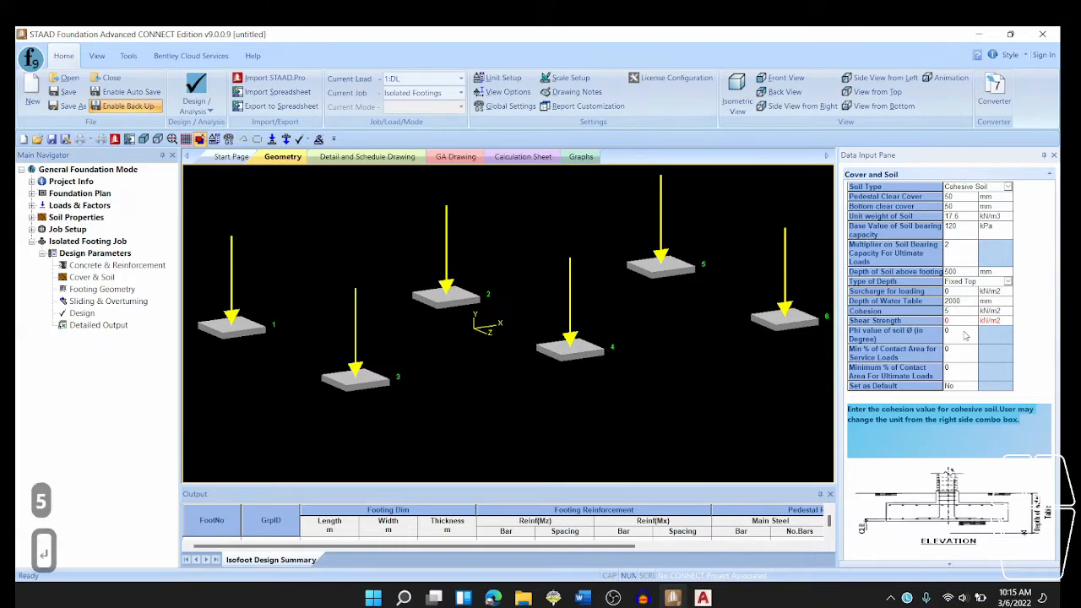
- Set the unit weight of soil to 15.71 kN/m3 and check the soil values against the soil report in the AutoCAD plan
{"action": "left_click", "coordinate": [959, 215]}
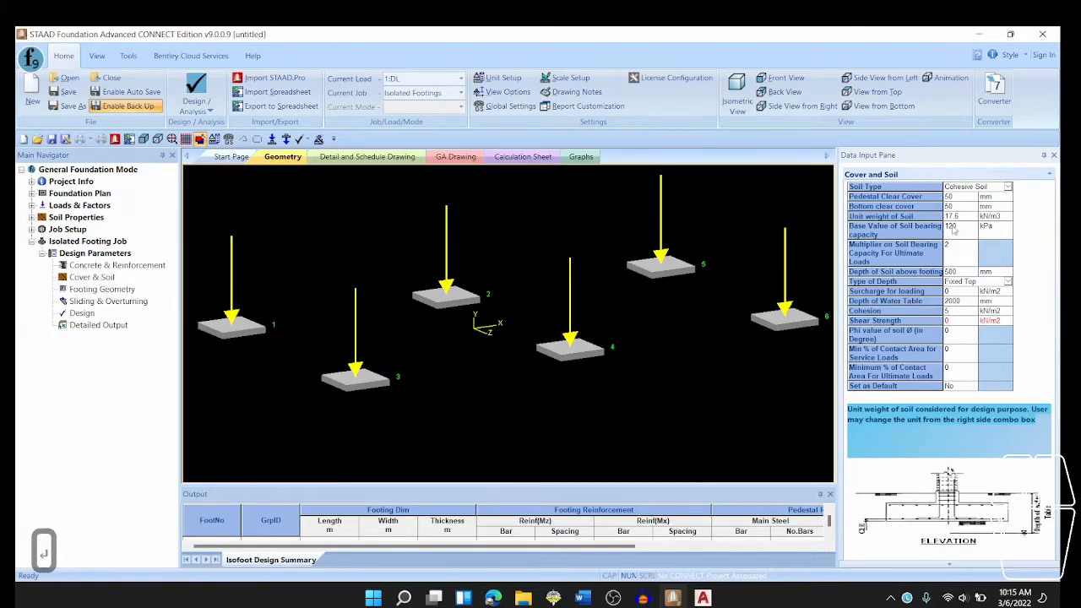
{"action": "left_click_drag", "start_coordinate": [959, 217], "coordinate": [929, 219]}
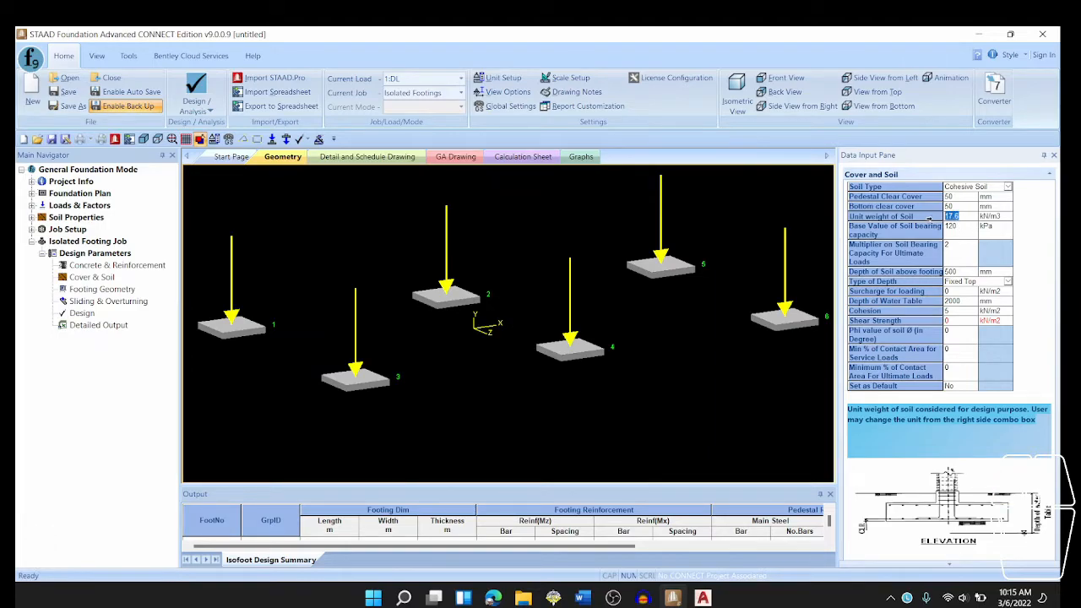
{"action": "type", "text": "15.71"}
{"action": "key", "text": "Return"}
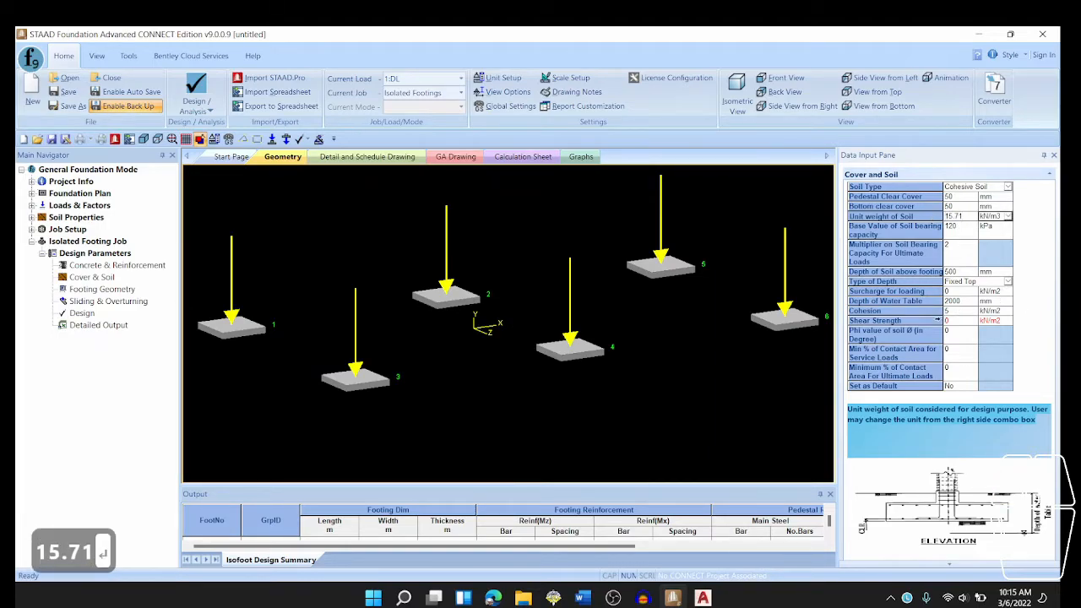
{"action": "left_click", "coordinate": [702, 597]}
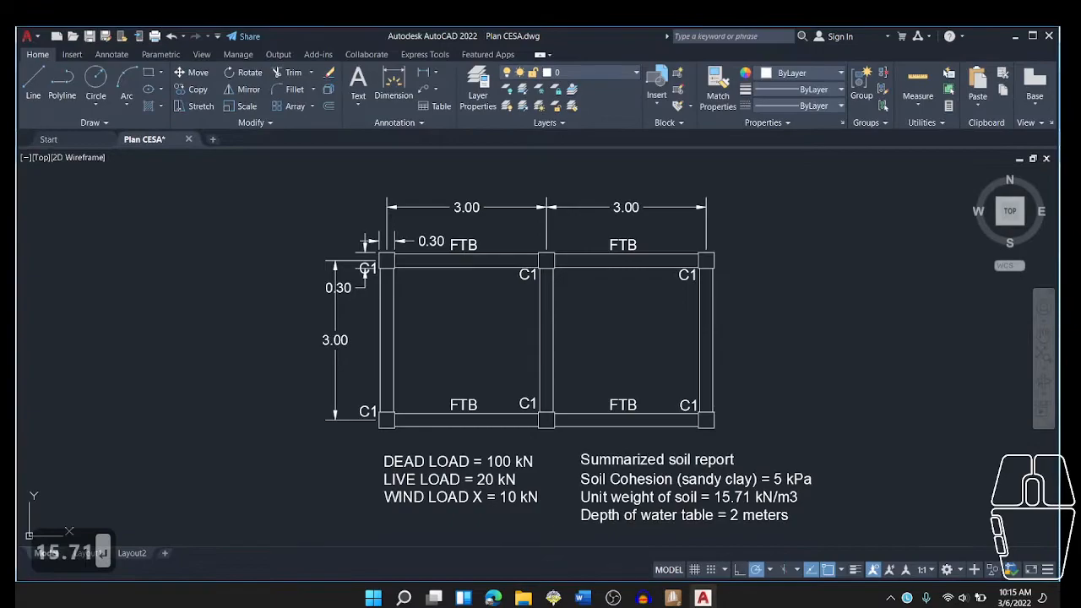
{"action": "left_click", "coordinate": [703, 598]}
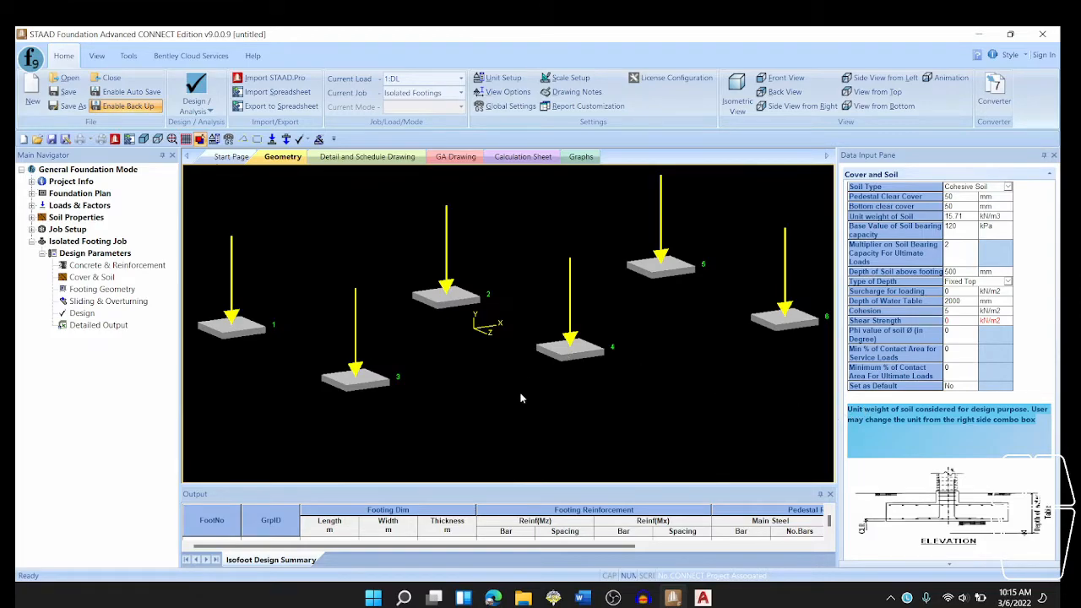
- Review the footing geometry parameters and run the footing design, saving the project as Isolate footing
{"action": "left_click", "coordinate": [108, 291]}
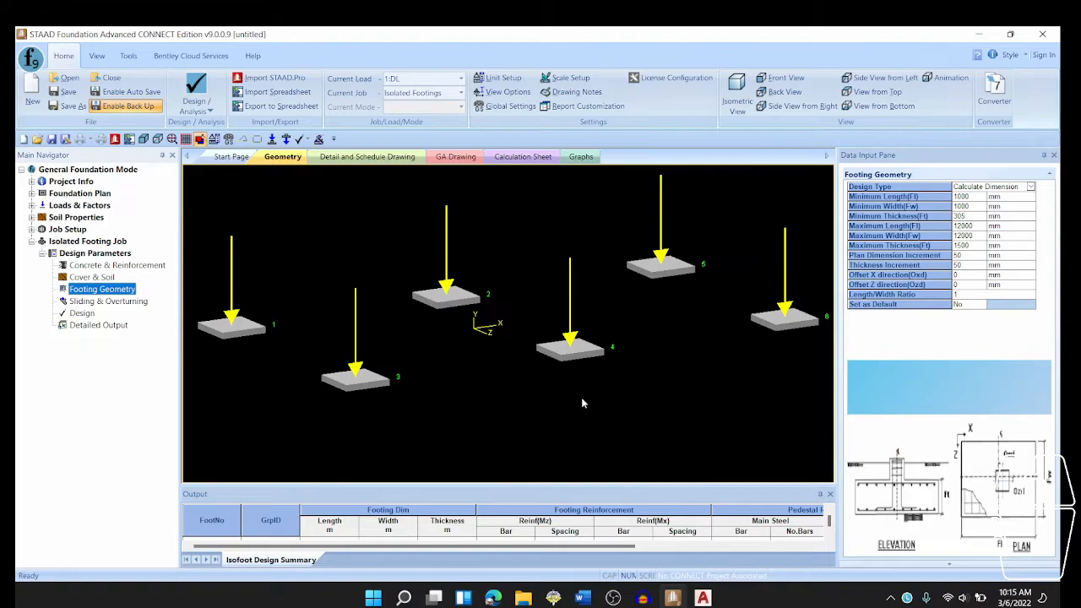
{"action": "left_click", "coordinate": [90, 319]}
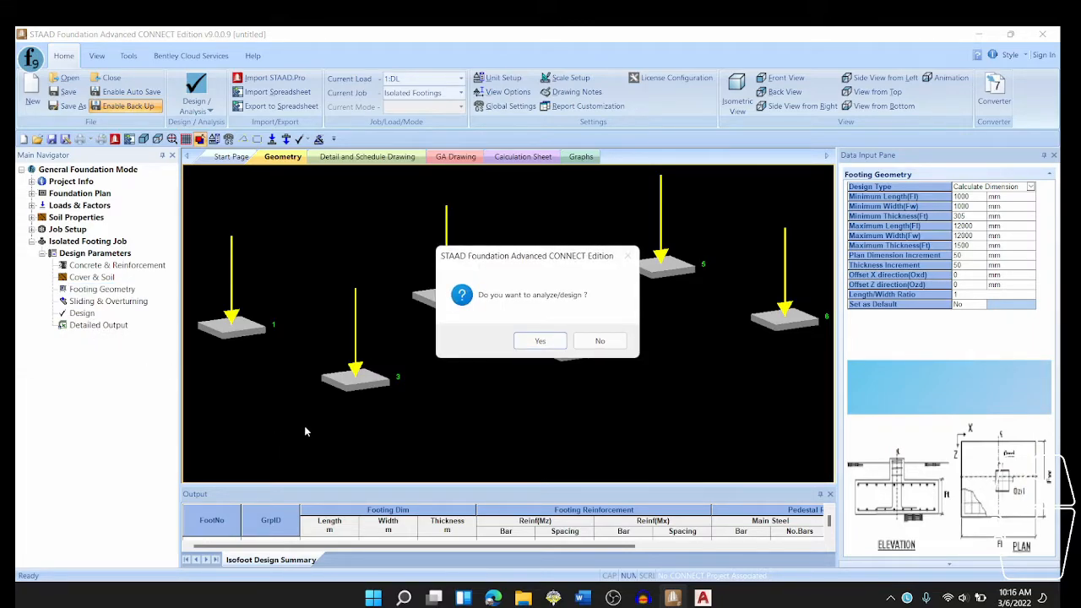
{"action": "left_click", "coordinate": [540, 341]}
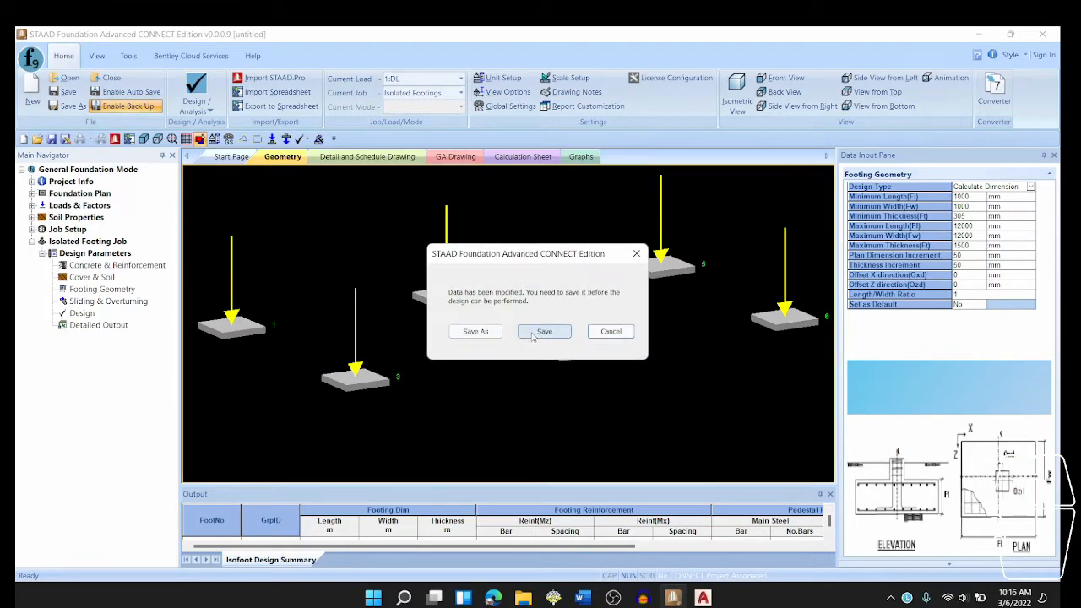
{"action": "left_click", "coordinate": [543, 332]}
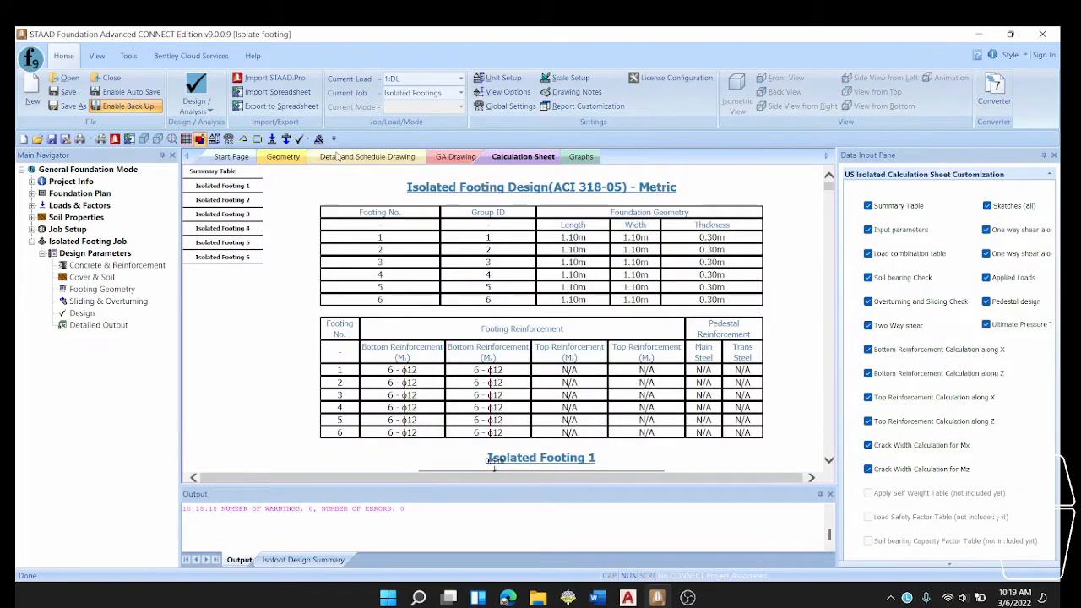
- Examine the isolated footing schedule drawing for foundation dimensions, cover and reinforcement of all footings
{"action": "left_click", "coordinate": [368, 157]}
{"action": "scroll", "coordinate": [420, 287], "scroll_direction": "up", "scroll_amount": 5}
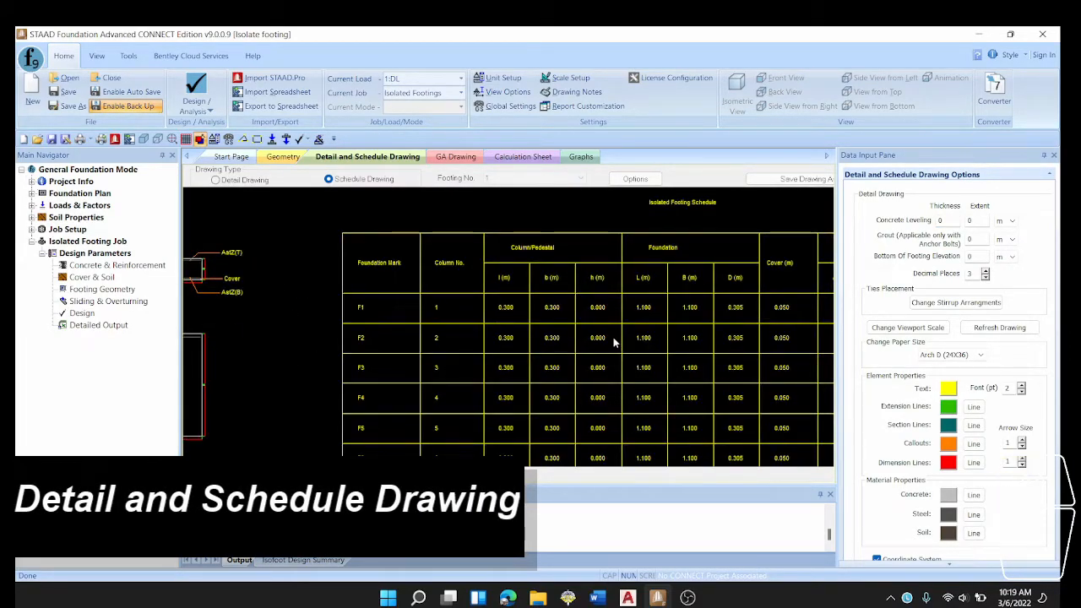
{"action": "mouse_move", "coordinate": [613, 337]}
{"action": "middle_mouse_down"}
{"action": "mouse_move", "coordinate": [591, 338]}
{"action": "mouse_move", "coordinate": [514, 289]}
{"action": "mouse_move", "coordinate": [430, 292]}
{"action": "middle_mouse_up"}
{"action": "mouse_move", "coordinate": [563, 293]}
{"action": "middle_mouse_down"}
{"action": "mouse_move", "coordinate": [478, 304]}
{"action": "mouse_move", "coordinate": [426, 295]}
{"action": "middle_mouse_up"}
{"action": "middle_click_drag", "start_coordinate": [618, 316], "coordinate": [479, 315]}
{"action": "middle_click_drag", "start_coordinate": [616, 310], "coordinate": [579, 307]}
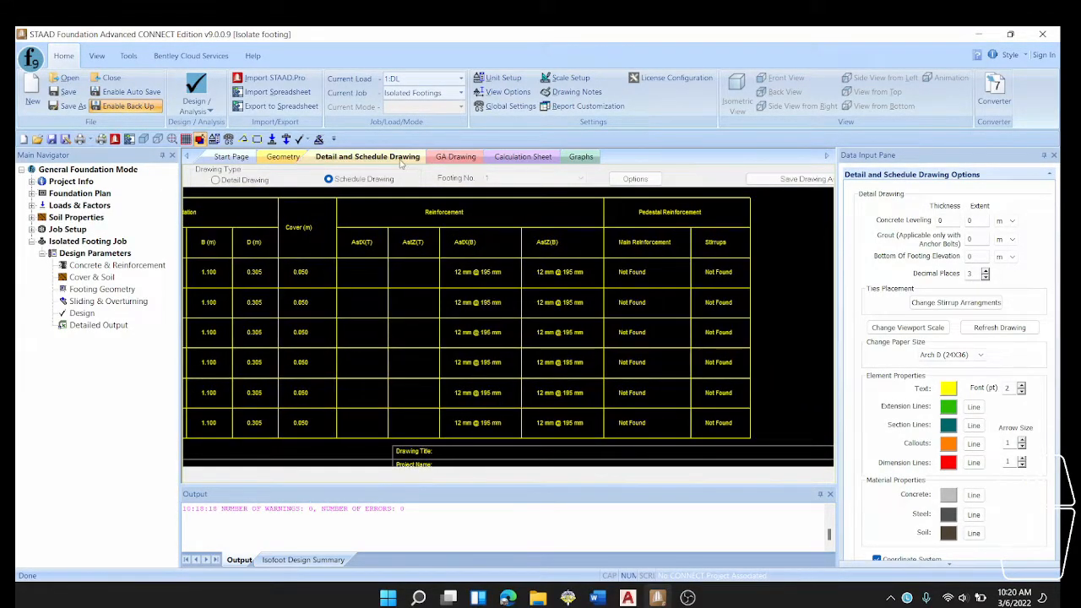
- Examine the general arrangement drawing, including the footing size table and the footing layout on the column grid
{"action": "left_click", "coordinate": [456, 157]}
{"action": "scroll", "coordinate": [504, 328], "scroll_direction": "up", "scroll_amount": 5}
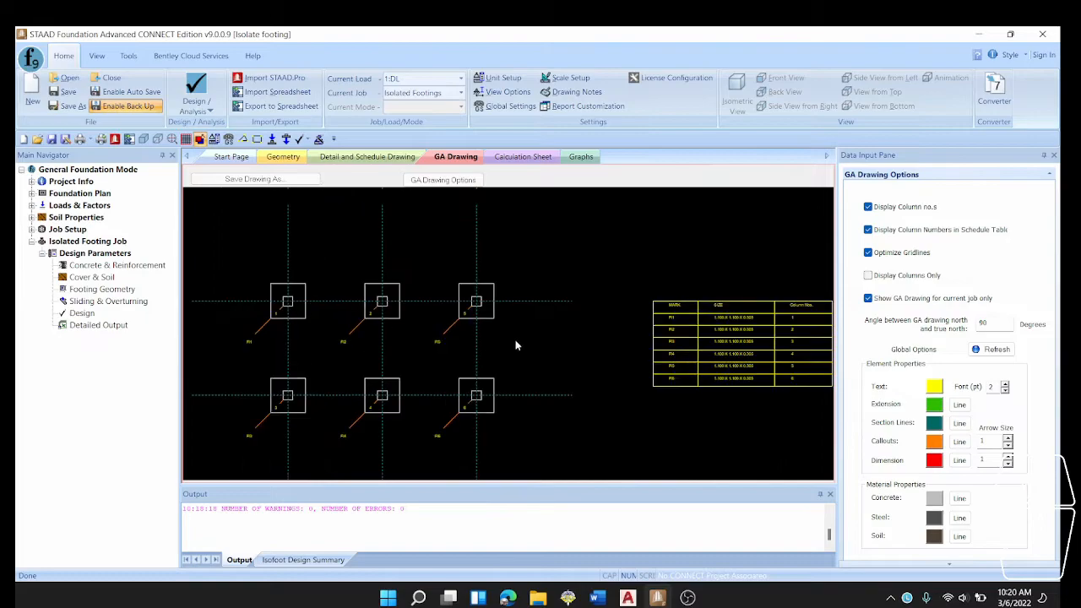
{"action": "scroll", "coordinate": [557, 334], "scroll_direction": "up", "scroll_amount": 2}
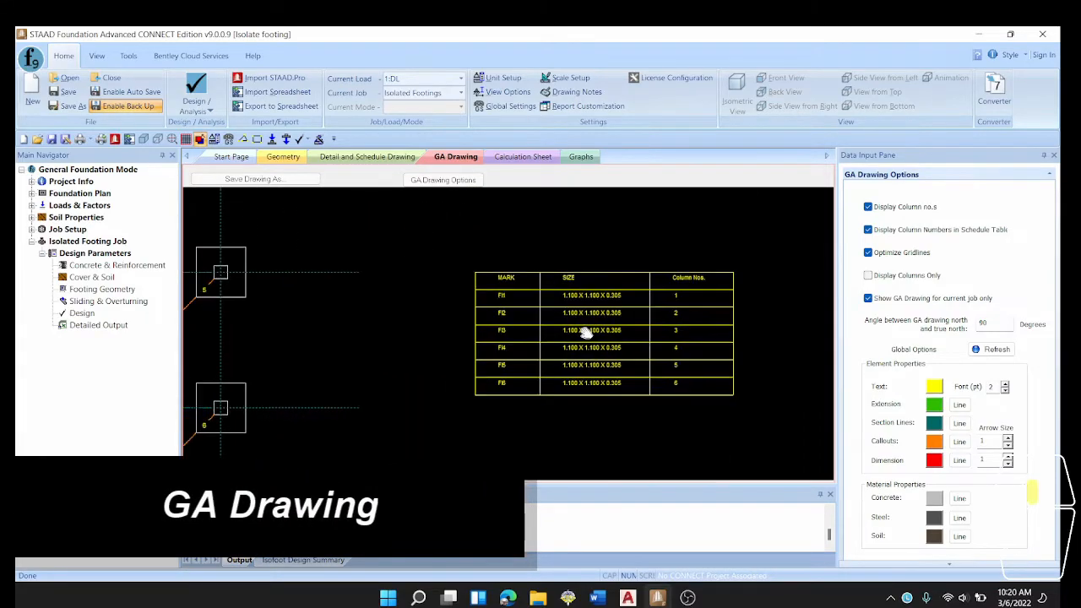
{"action": "middle_click_drag", "start_coordinate": [410, 326], "coordinate": [578, 314]}
{"action": "middle_click_drag", "start_coordinate": [364, 319], "coordinate": [571, 316]}
{"action": "mouse_move", "coordinate": [382, 342]}
{"action": "middle_mouse_down"}
{"action": "mouse_move", "coordinate": [520, 321]}
{"action": "mouse_move", "coordinate": [437, 411]}
{"action": "middle_mouse_up"}
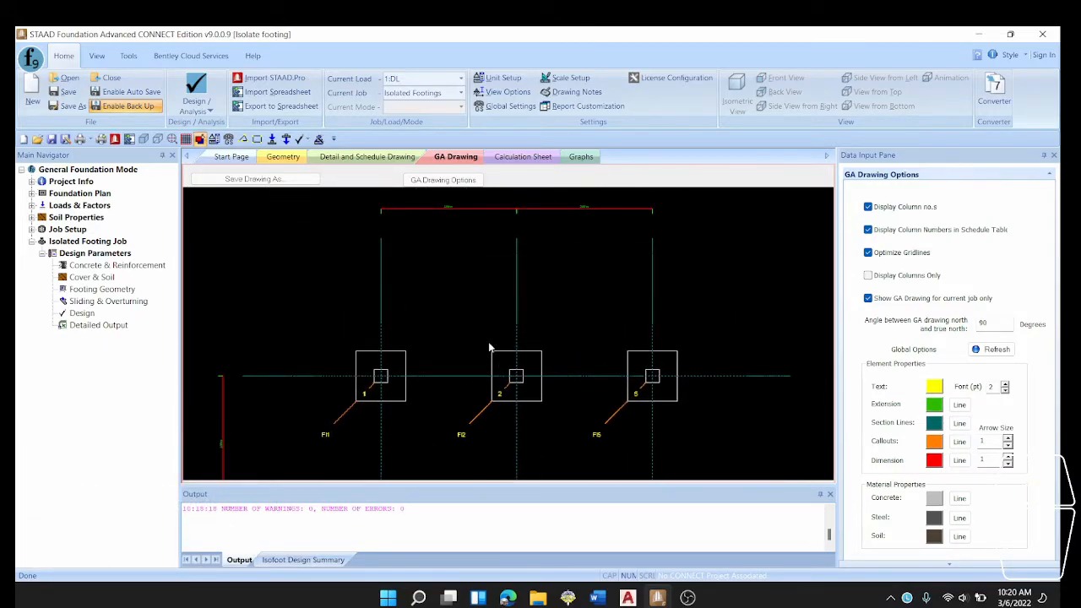
{"action": "middle_click_drag", "start_coordinate": [622, 357], "coordinate": [601, 341]}
- Review the calculation sheet from the footing summary tables through Isolated Footing 1's input parameters, load combinations and final footing size
{"action": "left_click", "coordinate": [522, 156]}
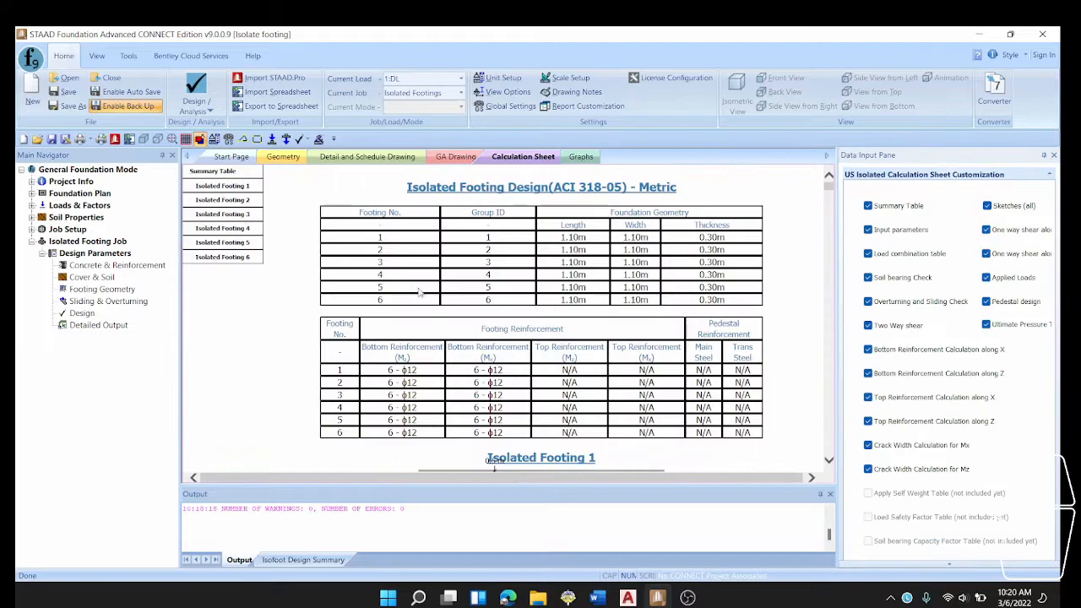
{"action": "scroll", "coordinate": [428, 287], "scroll_direction": "down", "scroll_amount": 2}
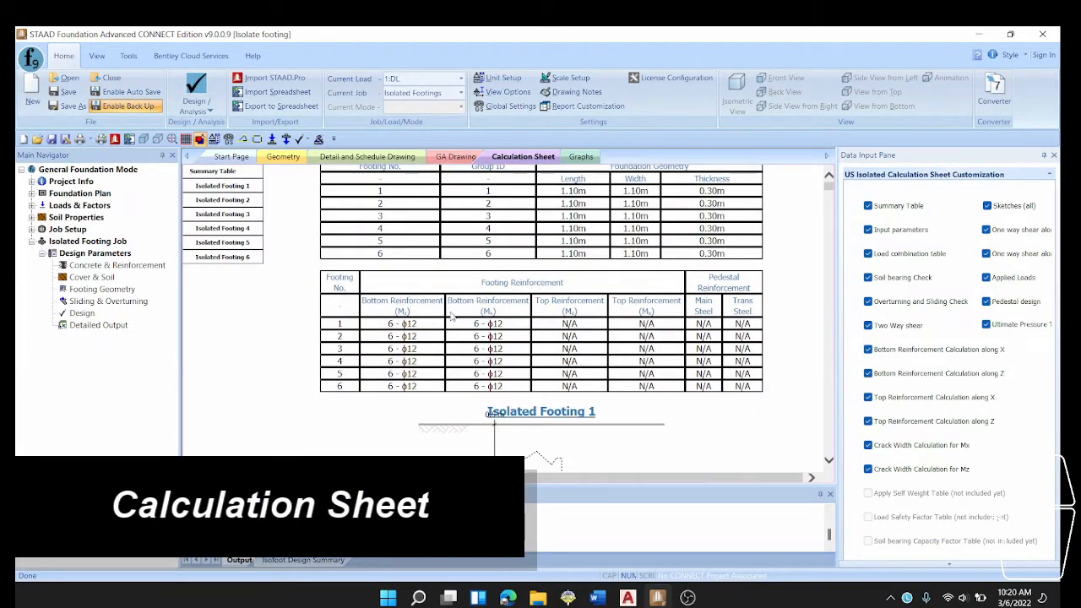
{"action": "scroll", "coordinate": [561, 322], "scroll_direction": "down", "scroll_amount": 10}
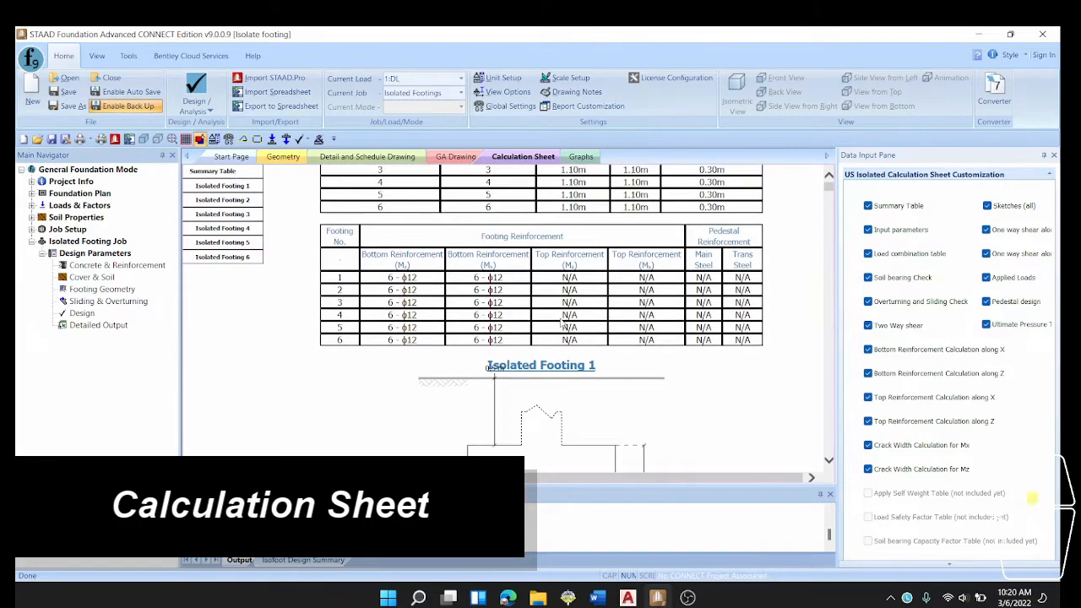
{"action": "scroll", "coordinate": [561, 322], "scroll_direction": "down", "scroll_amount": 9}
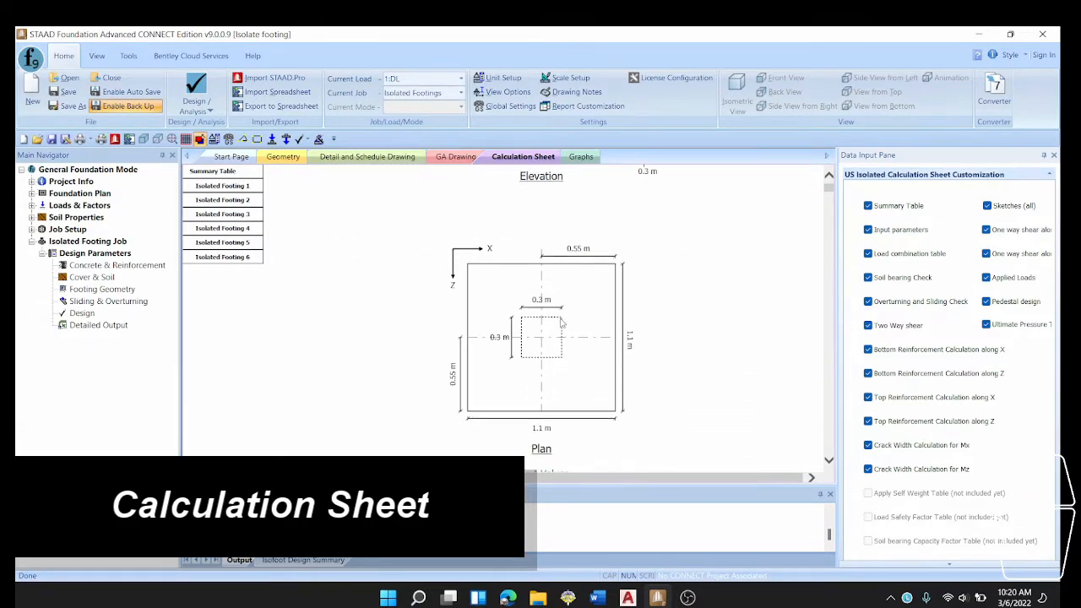
{"action": "scroll", "coordinate": [561, 323], "scroll_direction": "down", "scroll_amount": 9}
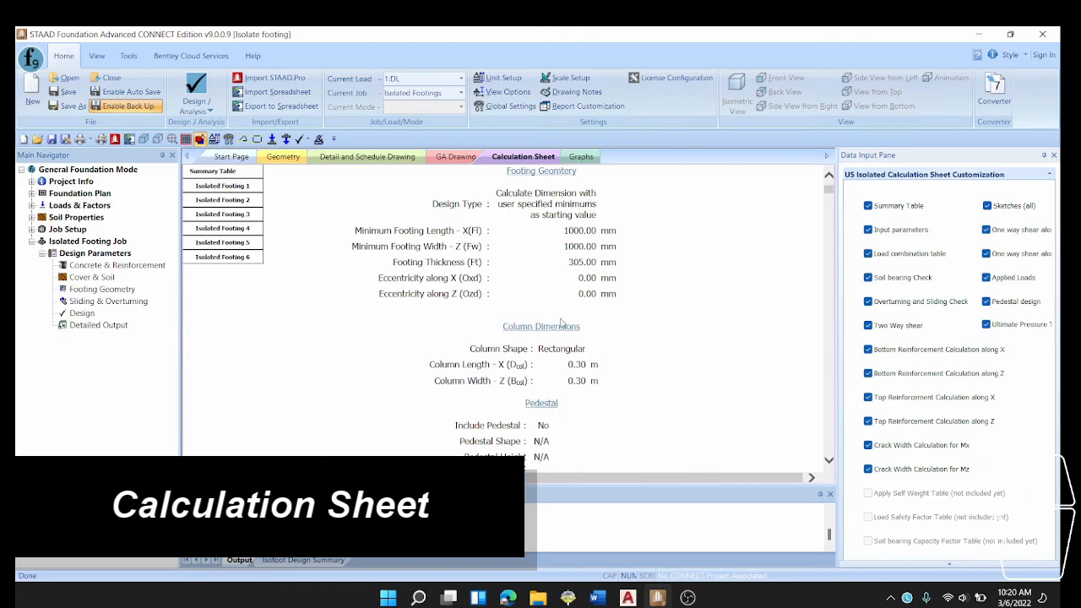
{"action": "scroll", "coordinate": [560, 322], "scroll_direction": "down", "scroll_amount": 5}
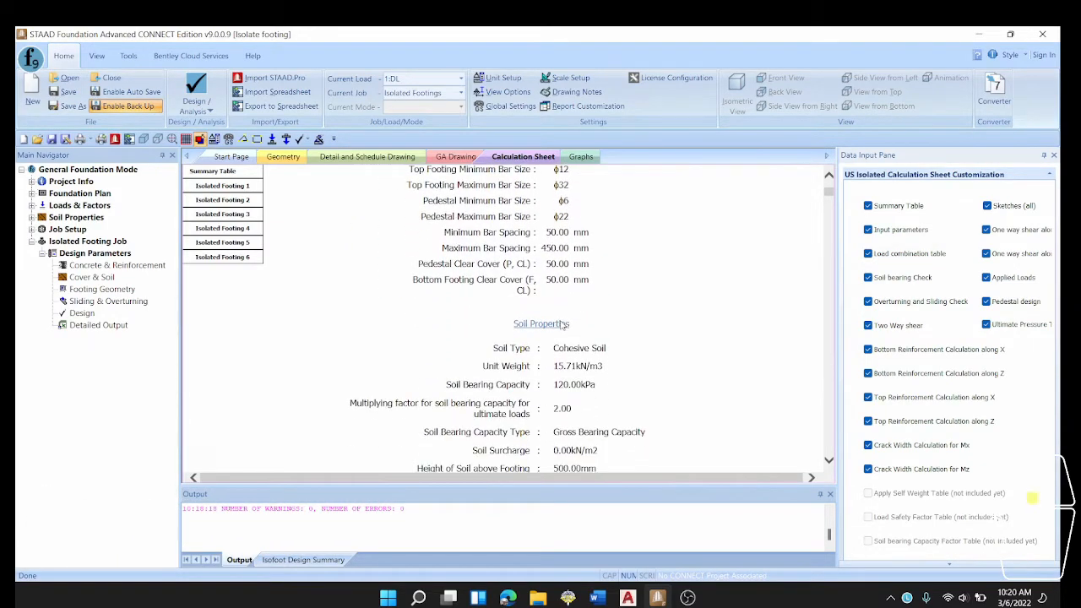
{"action": "scroll", "coordinate": [561, 322], "scroll_direction": "down", "scroll_amount": 3}
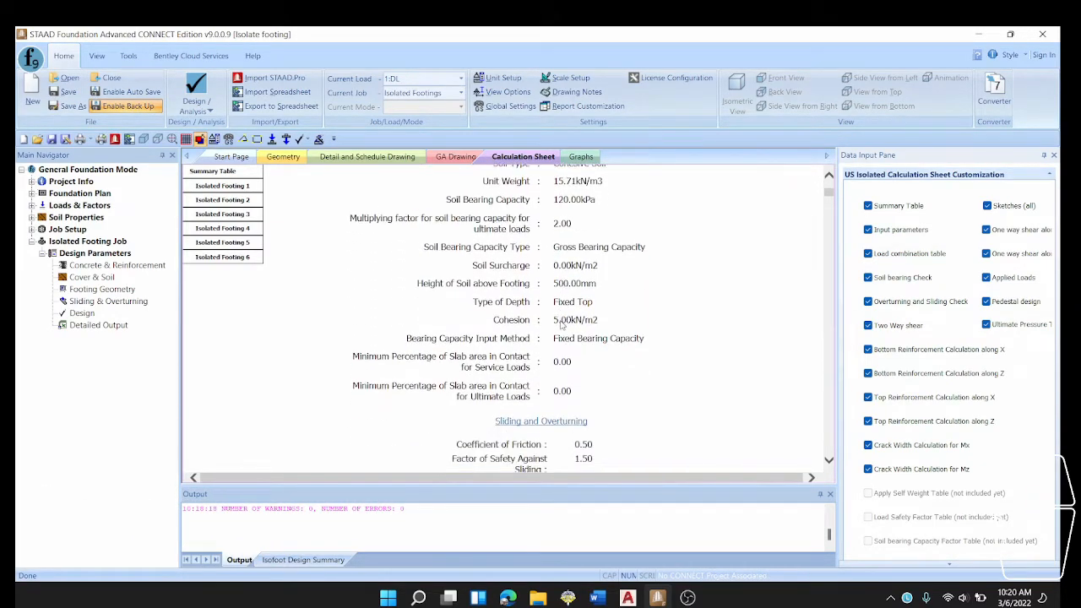
{"action": "scroll", "coordinate": [561, 322], "scroll_direction": "up", "scroll_amount": 2}
{"action": "scroll", "coordinate": [561, 323], "scroll_direction": "down", "scroll_amount": 2}
{"action": "scroll", "coordinate": [560, 324], "scroll_direction": "down", "scroll_amount": 5}
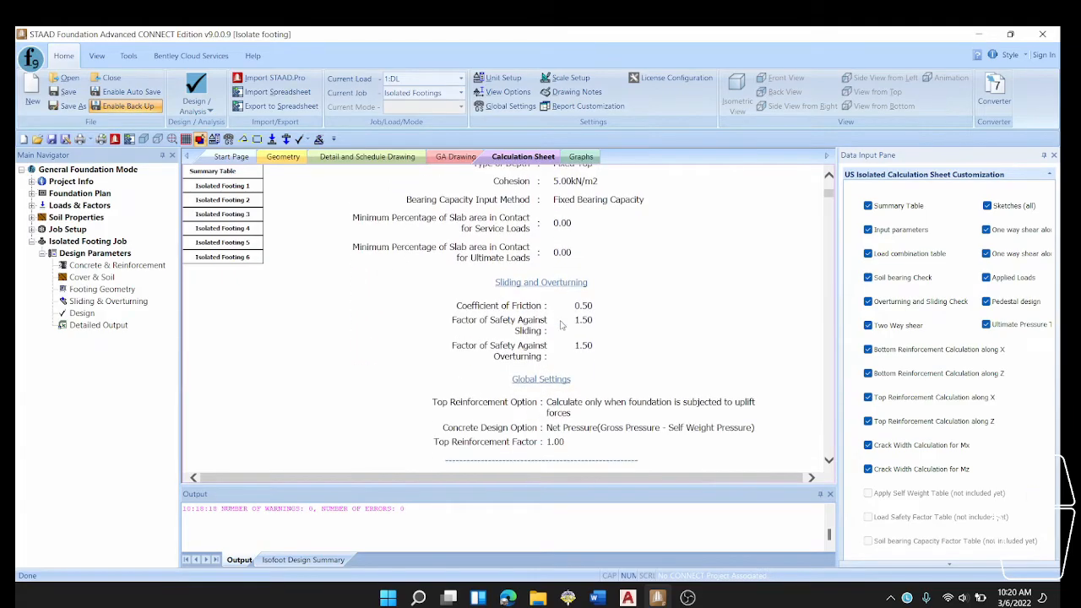
{"action": "scroll", "coordinate": [561, 324], "scroll_direction": "down", "scroll_amount": 6}
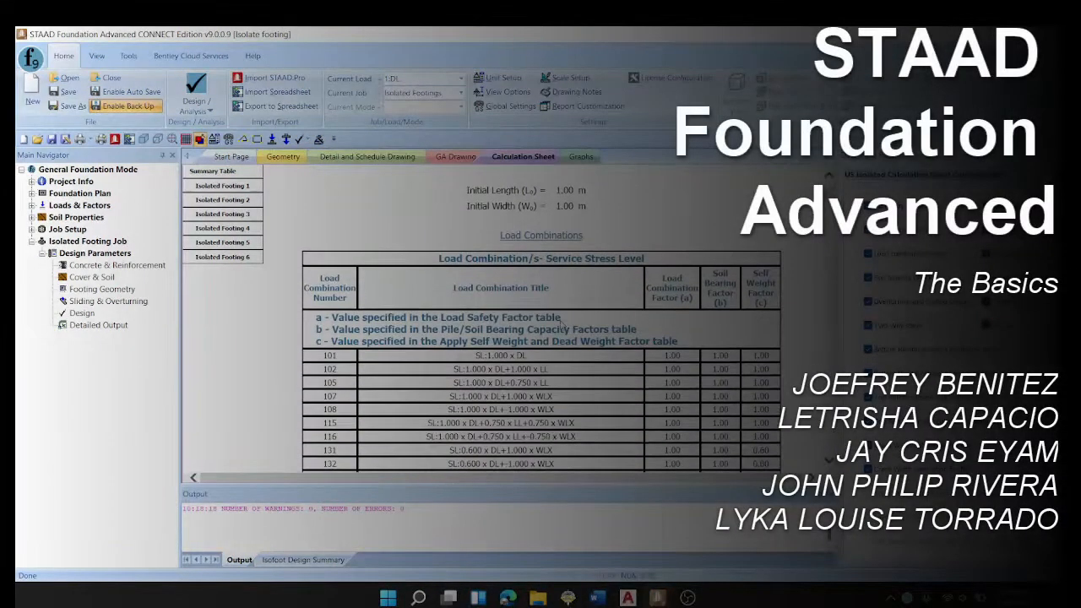
{"action": "scroll", "coordinate": [560, 326], "scroll_direction": "down", "scroll_amount": 8}
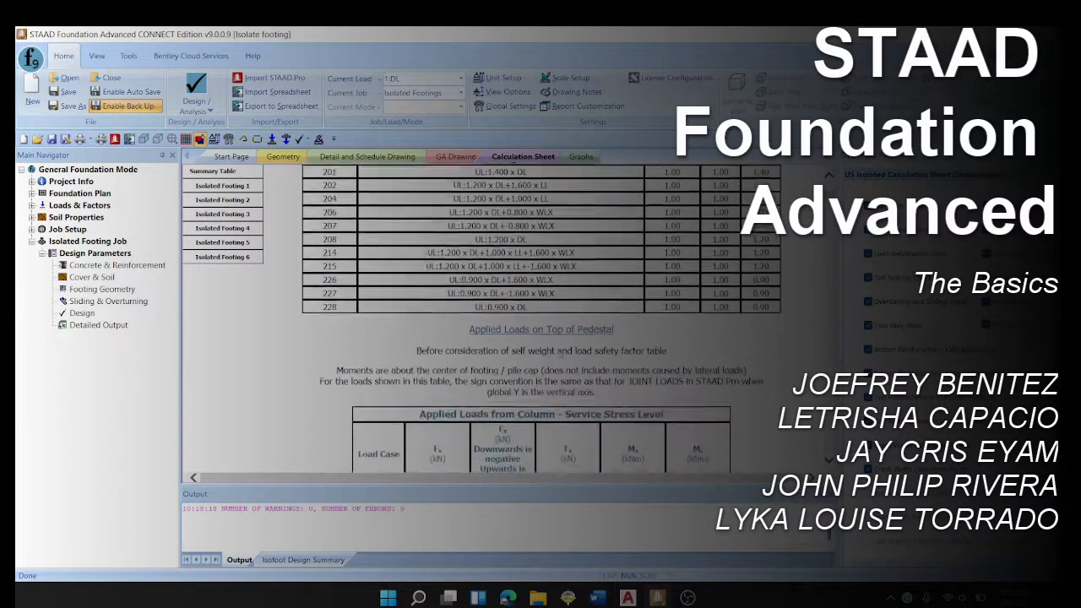
{"action": "scroll", "coordinate": [561, 327], "scroll_direction": "down", "scroll_amount": 8}
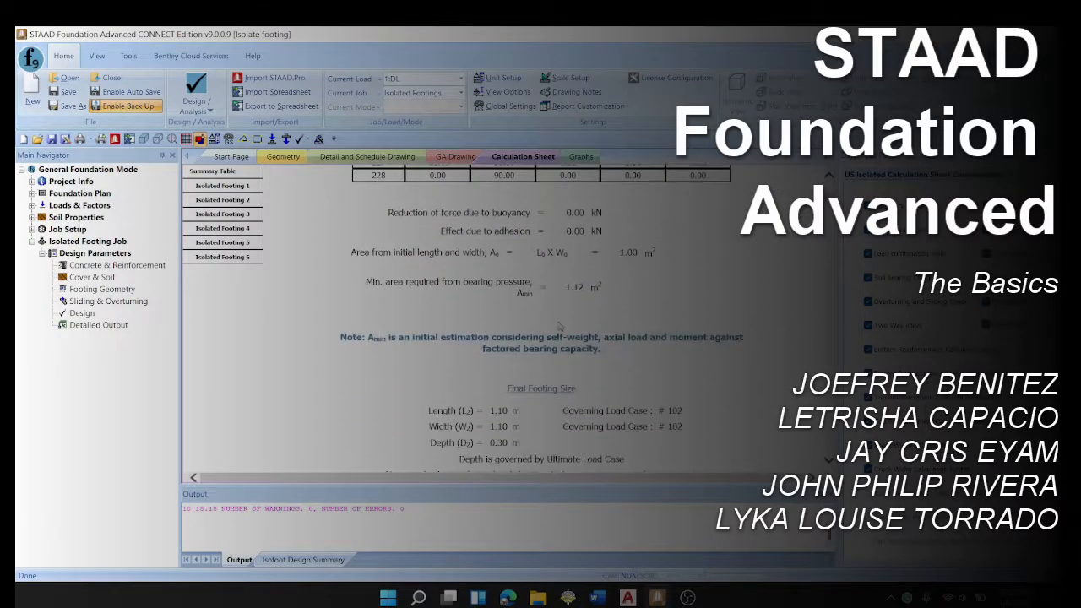